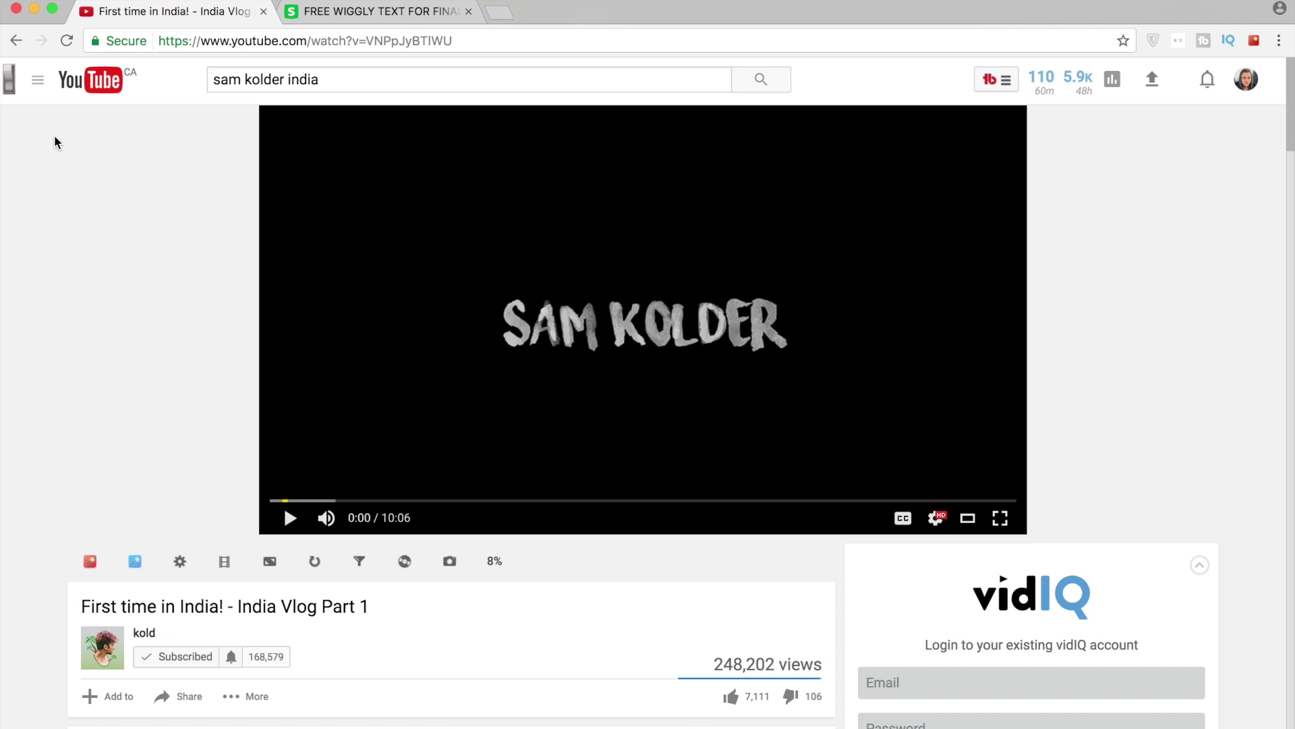
Step: Play the India vlog, restart it from the beginning, and pause at 0:01 after the SAM KOLDER intro
left_click(292, 521)
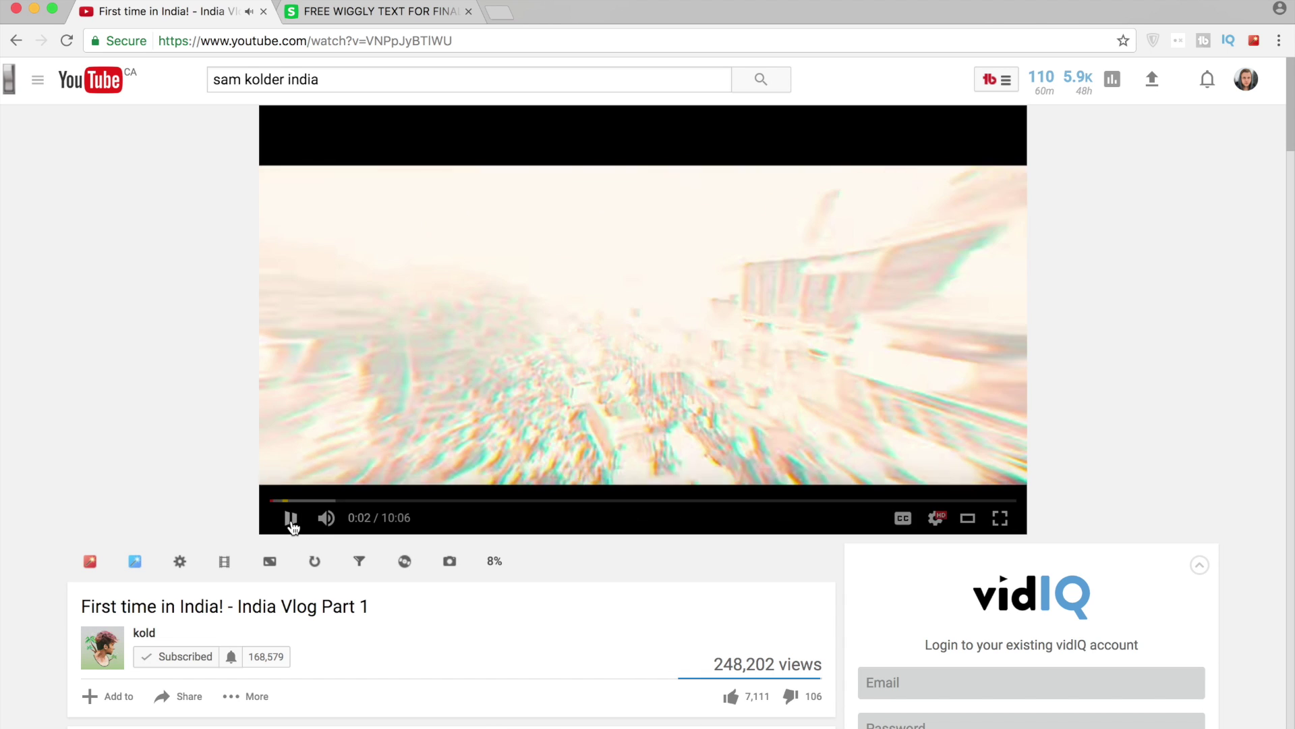
left_click(290, 518)
left_click(266, 501)
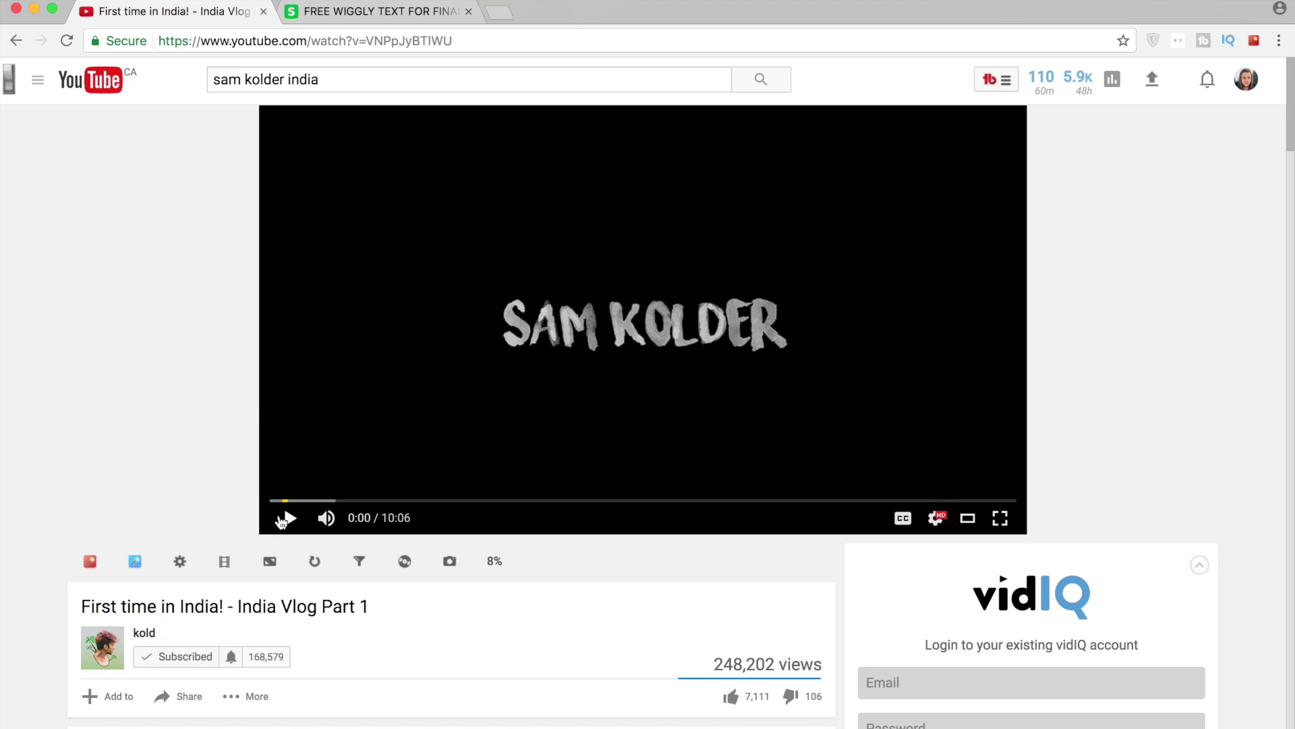
left_click(282, 521)
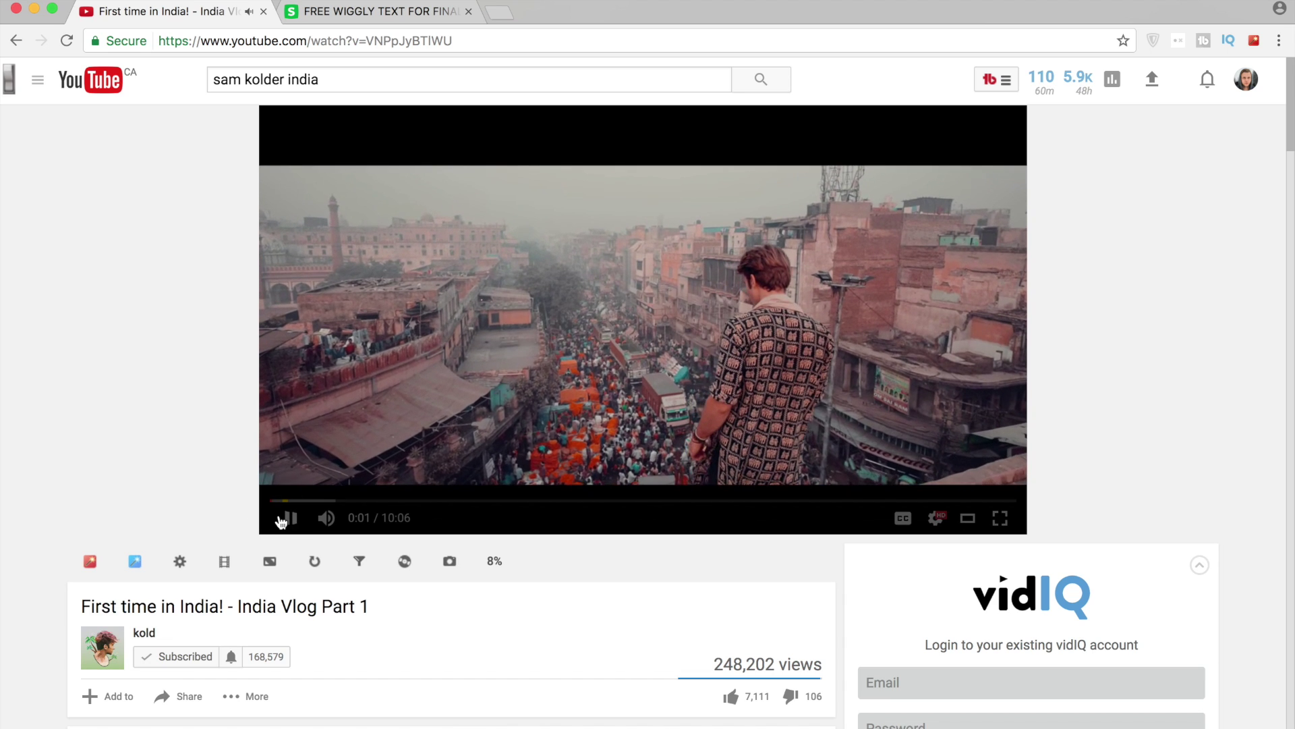
left_click(282, 521)
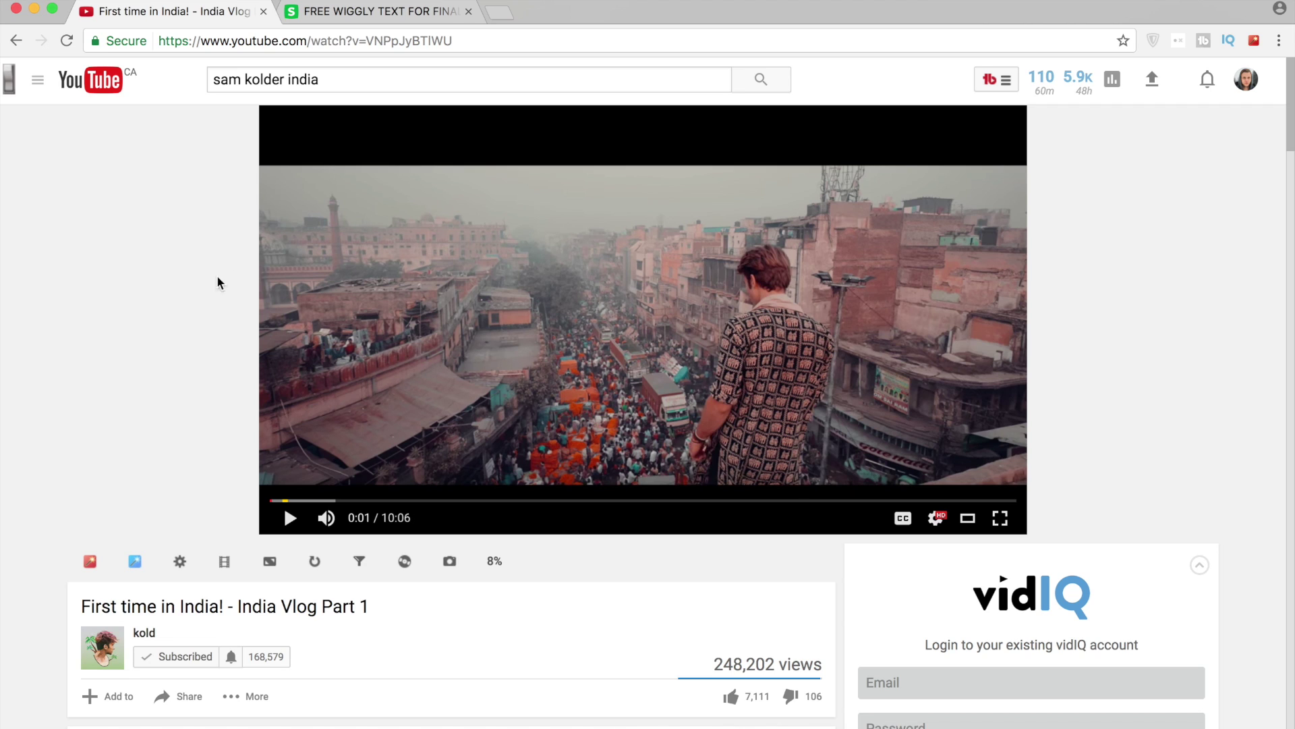
Step: On the Sellfy Wiggly Text page, dismiss notifications and complete the free checkout
left_click(374, 11)
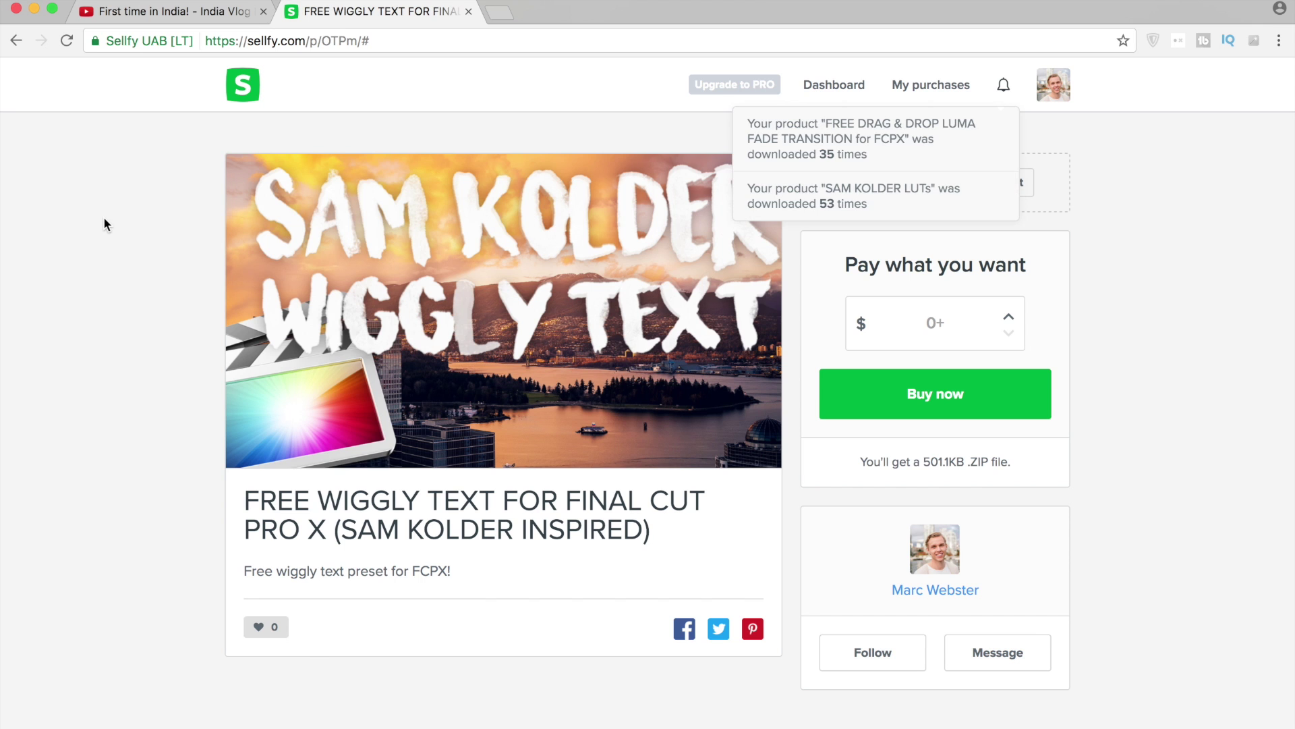
left_click(1002, 90)
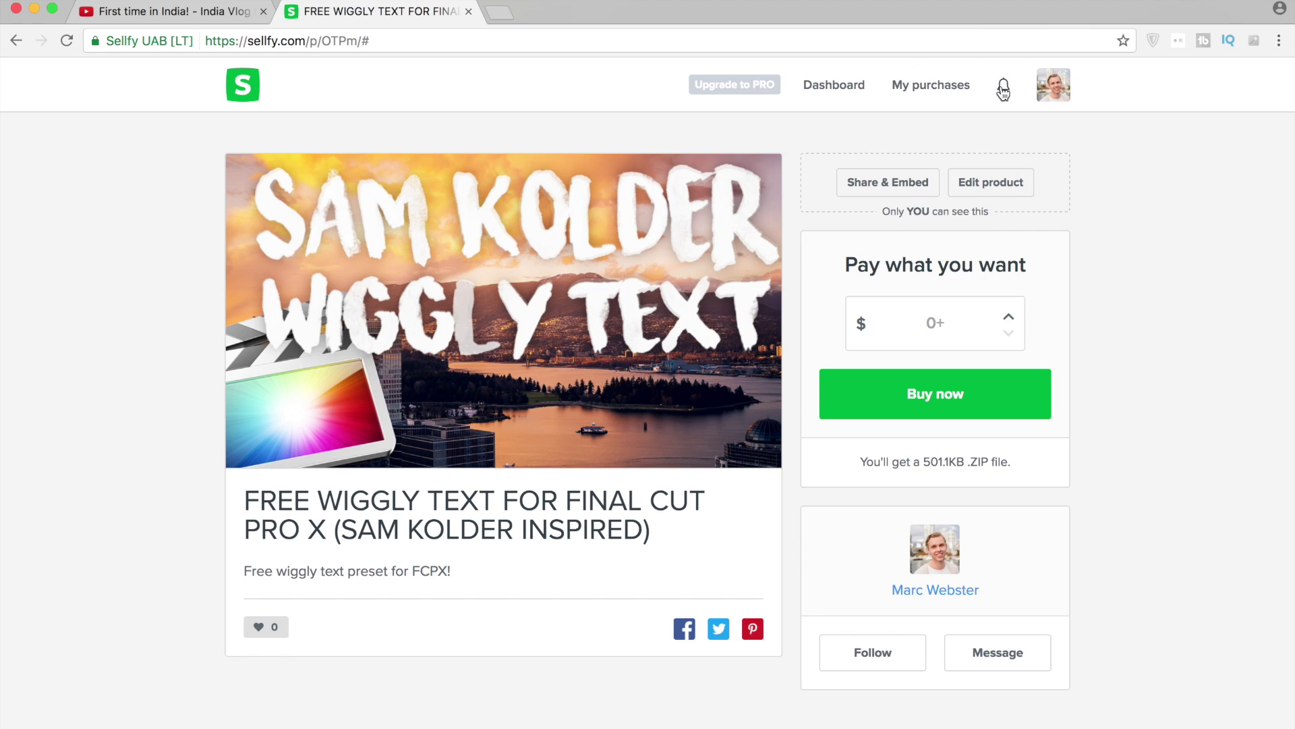
left_click(939, 399)
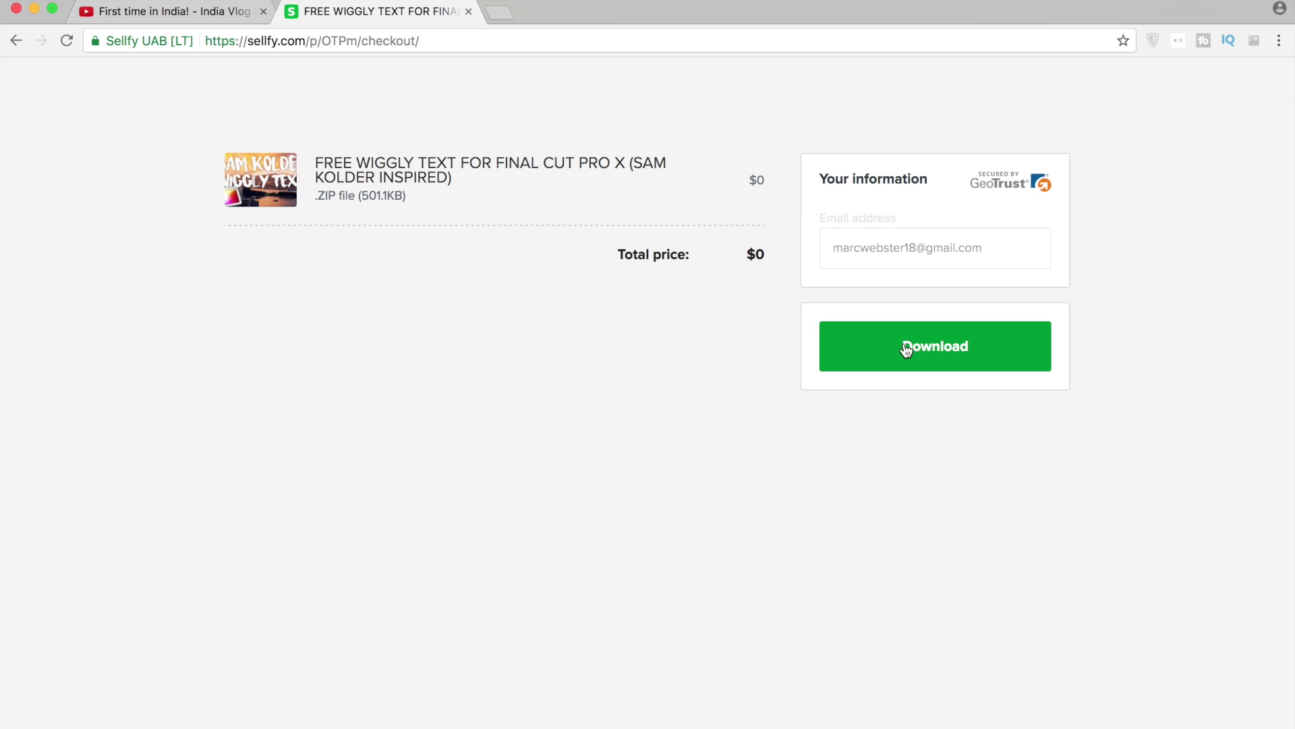
left_click(906, 347)
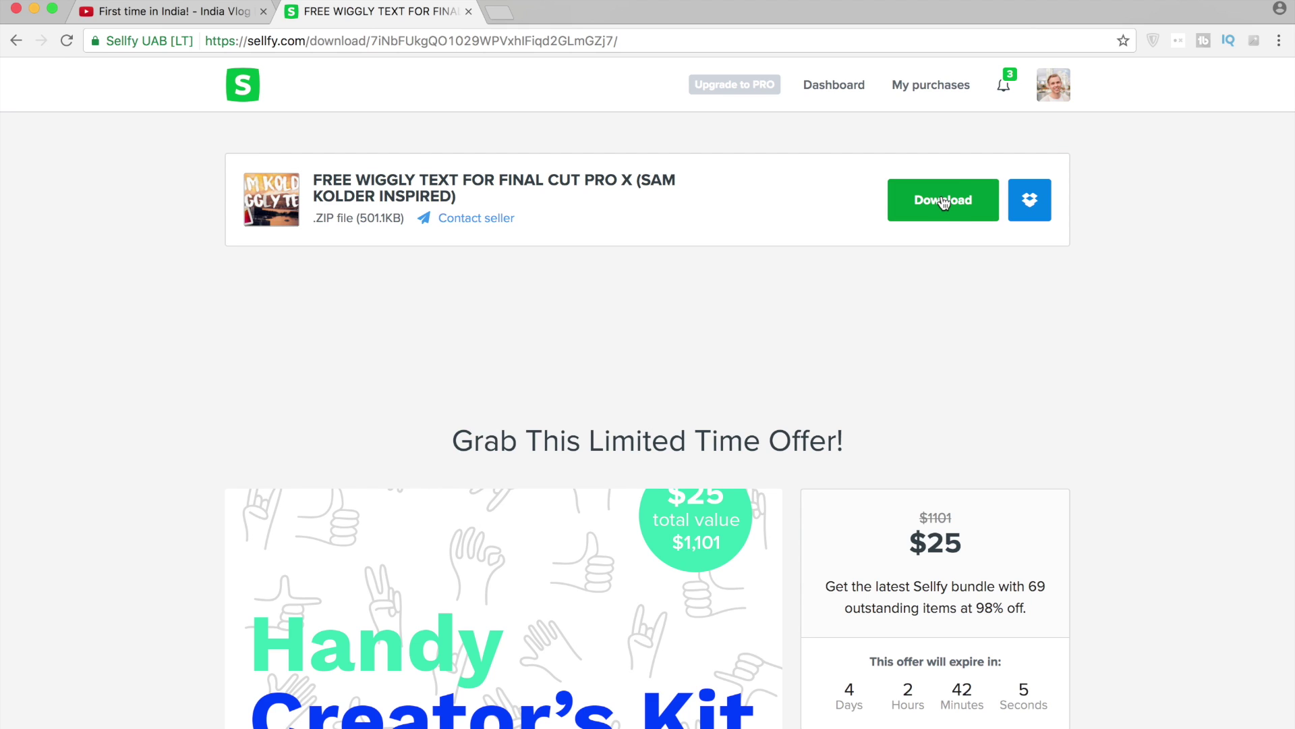
Step: Download the MW_Wiggly_Text ZIP and show the recent downloads
left_click(943, 203)
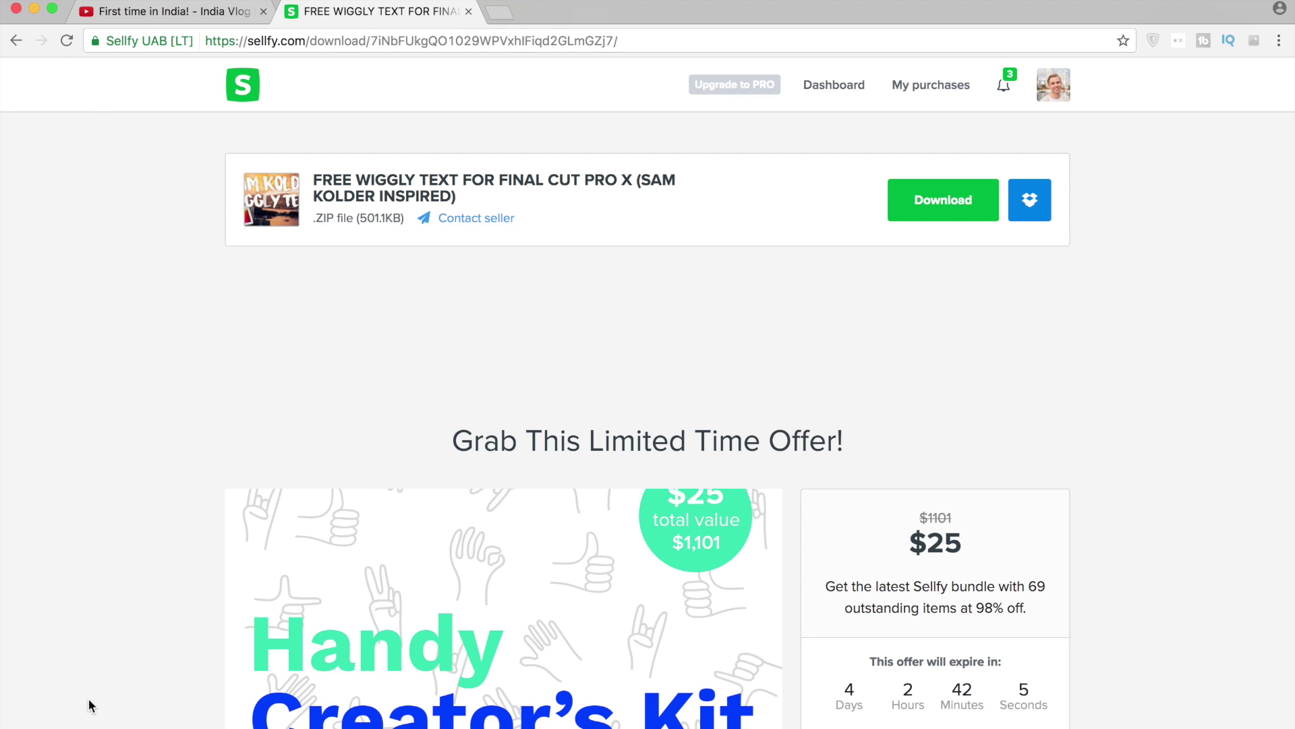
mouse_move(692, 725)
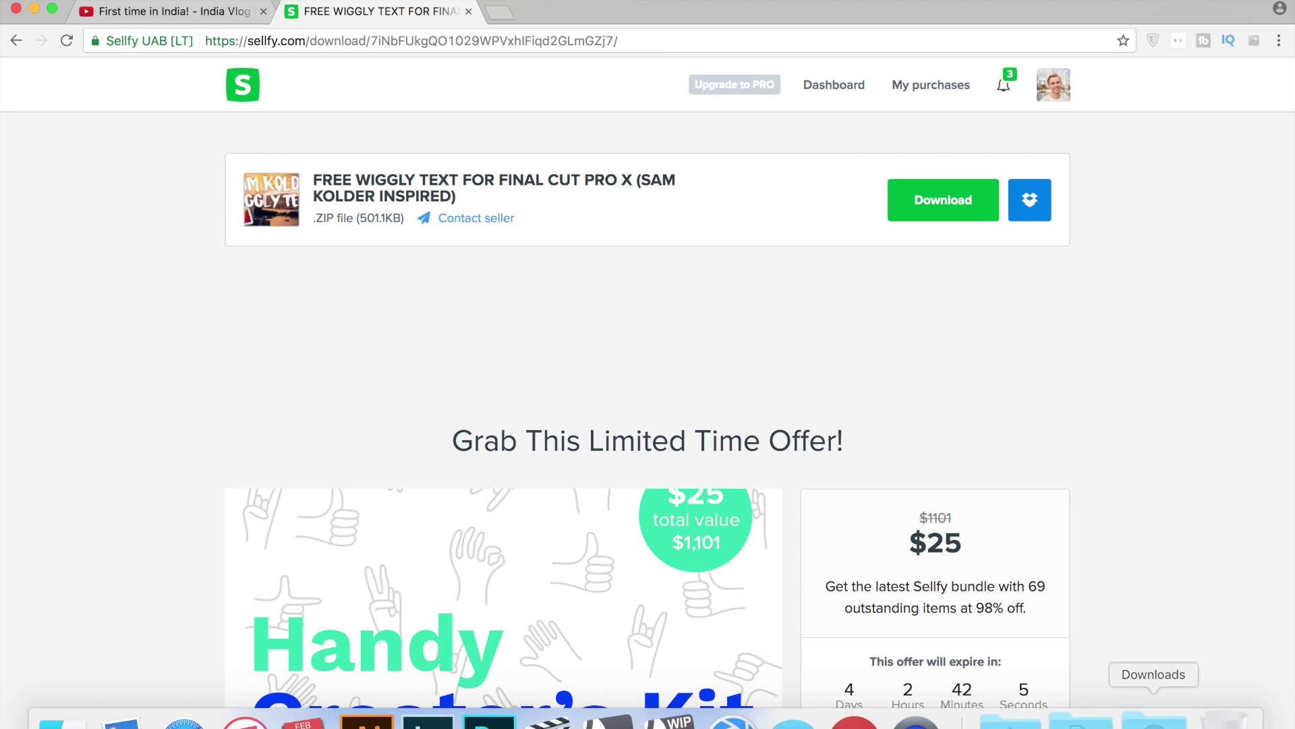
left_click(1150, 723)
Step: Open the Downloads folder in a Finder window and browse the sidebar to Applications
left_click(1158, 675)
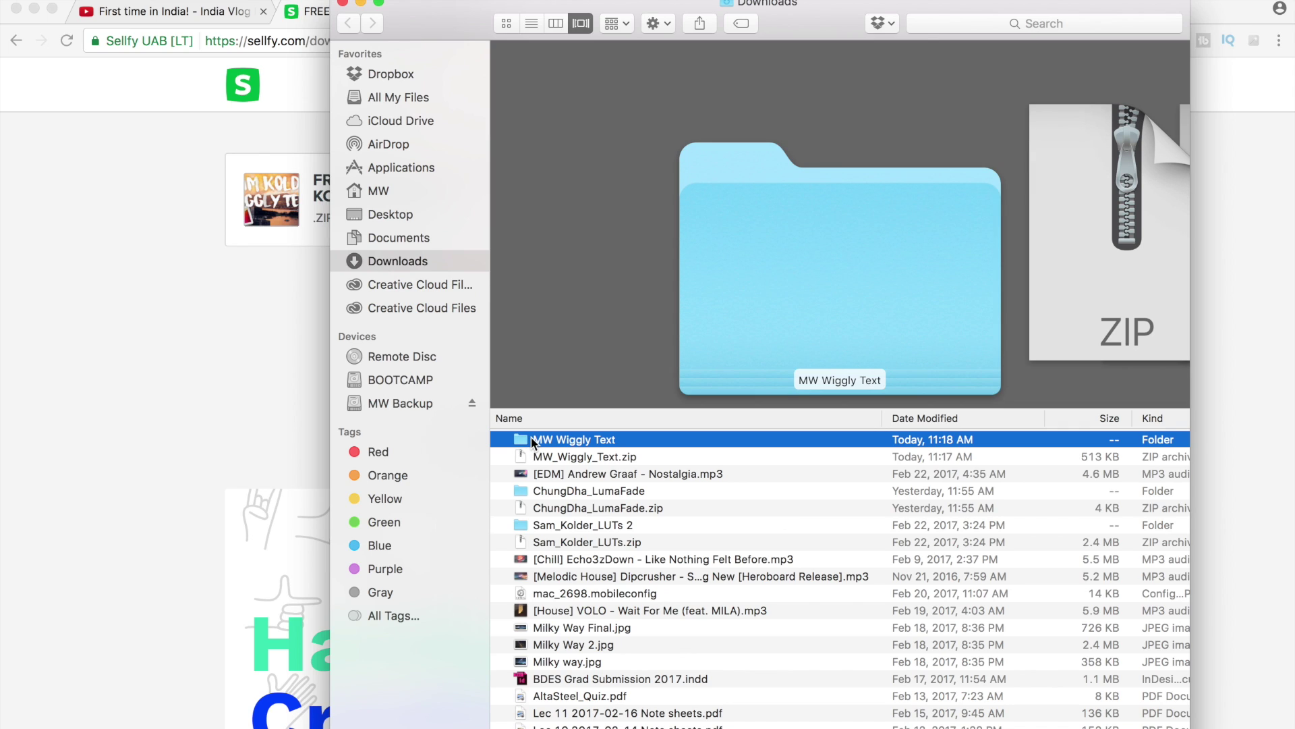
left_click(394, 146)
left_click(394, 169)
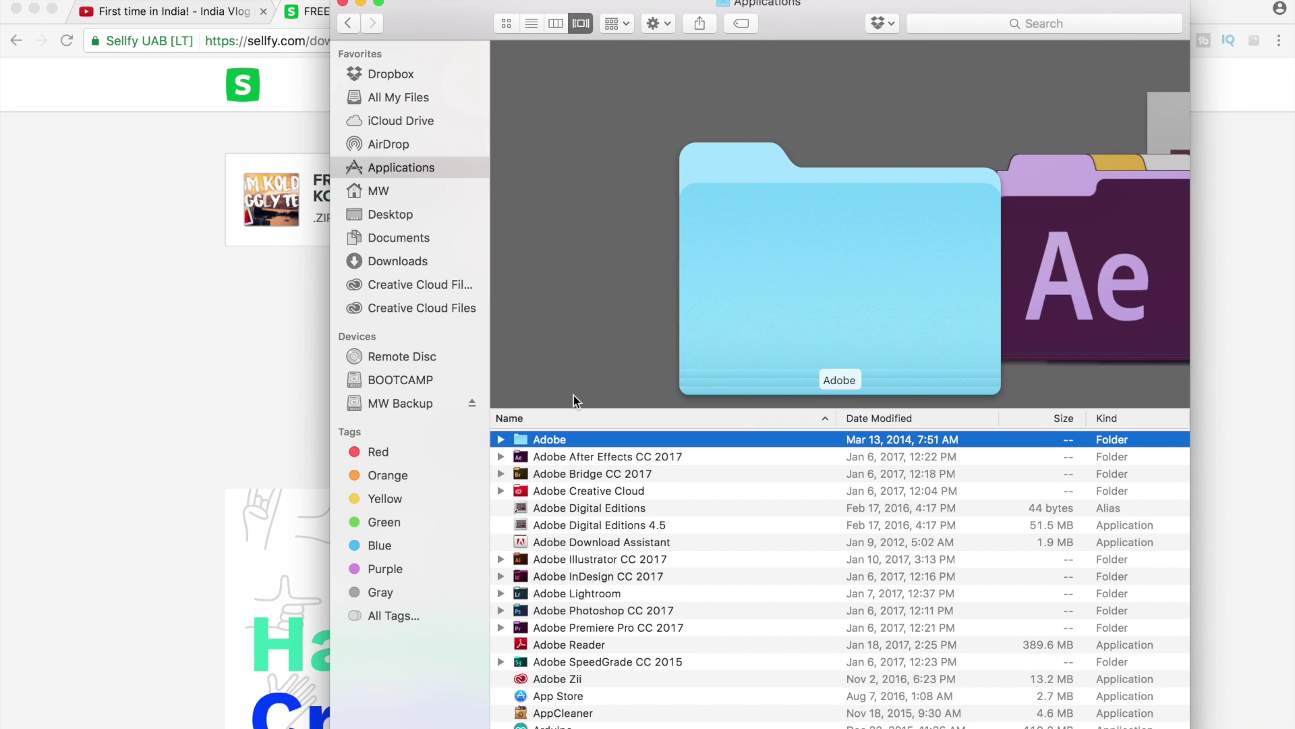
Step: Navigate from the MW home folder through Movies, Motion Templates and Titles into MW Wiggly Text
left_click(363, 190)
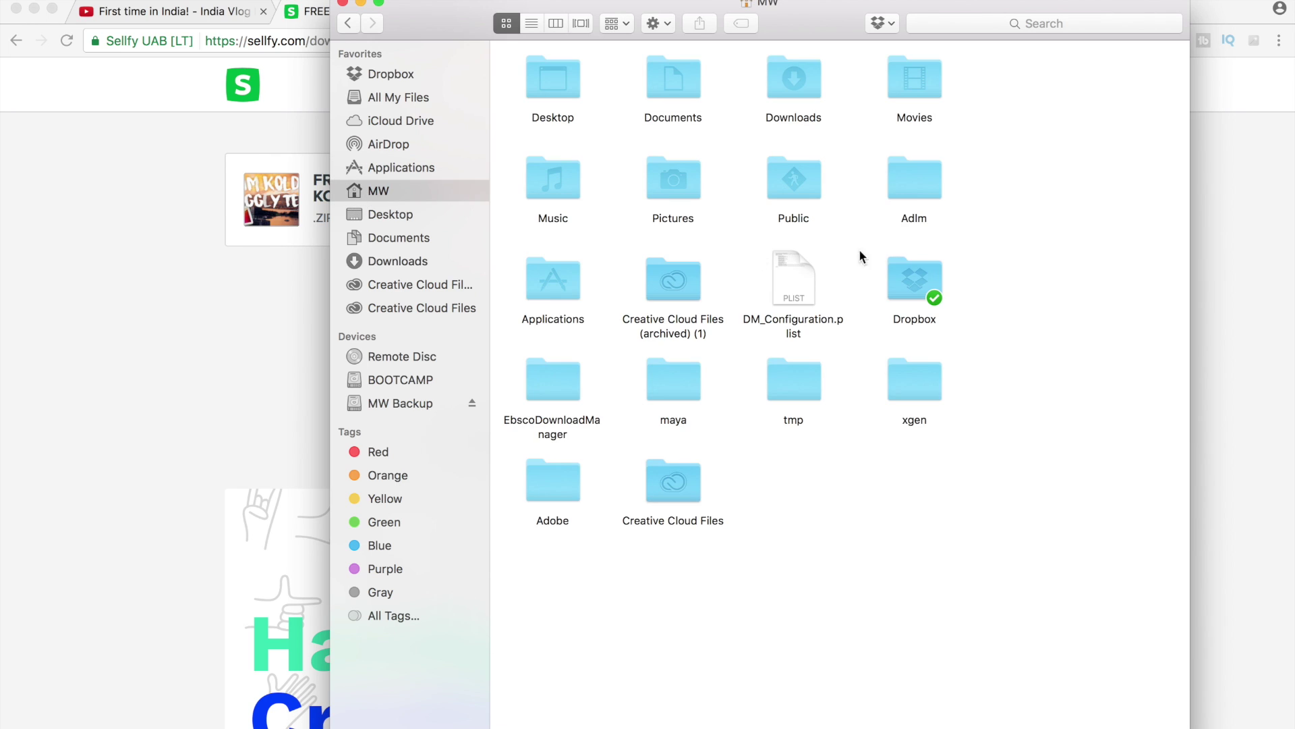
double_click(908, 79)
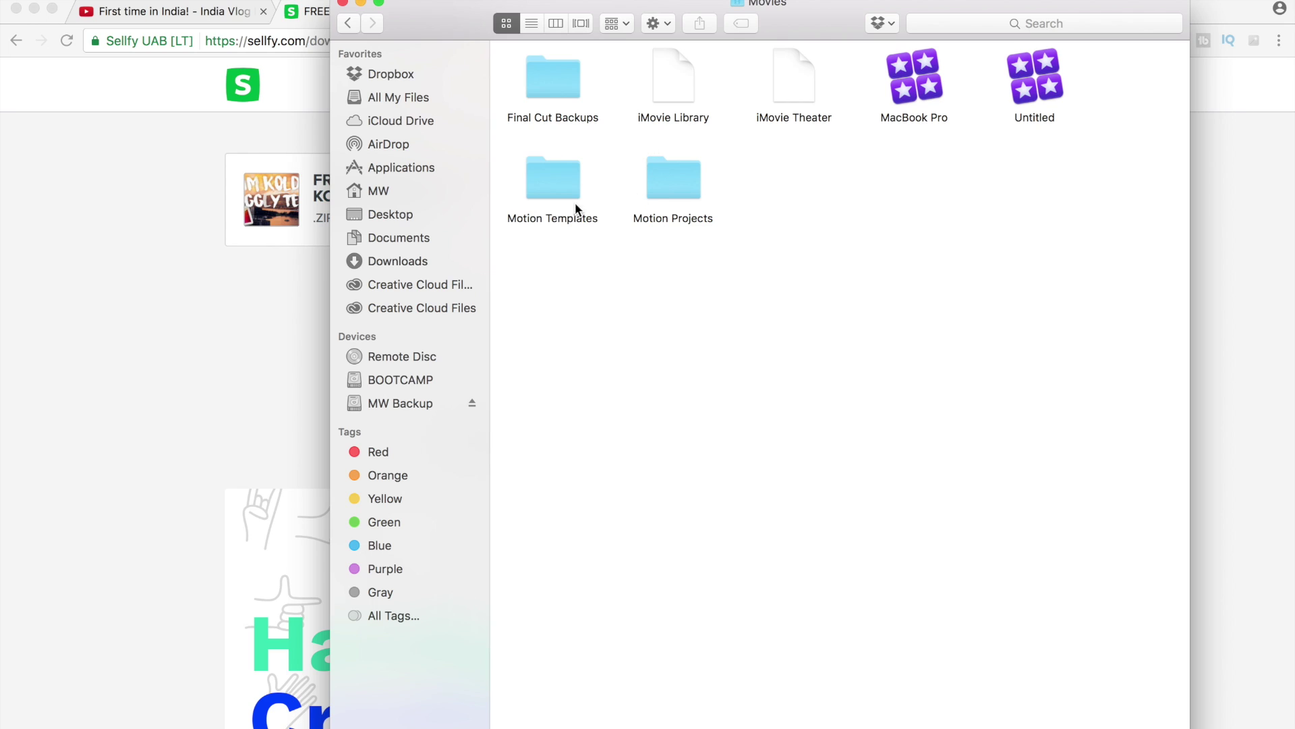
double_click(554, 178)
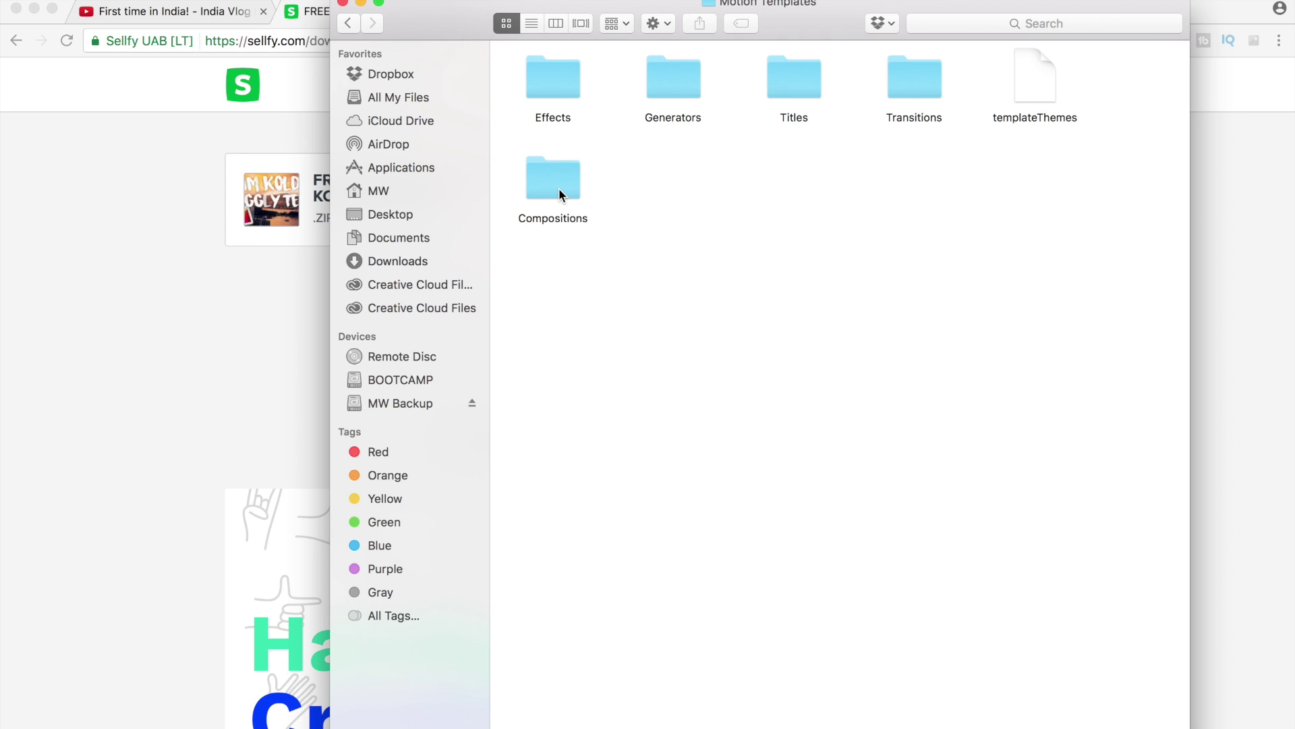
double_click(792, 74)
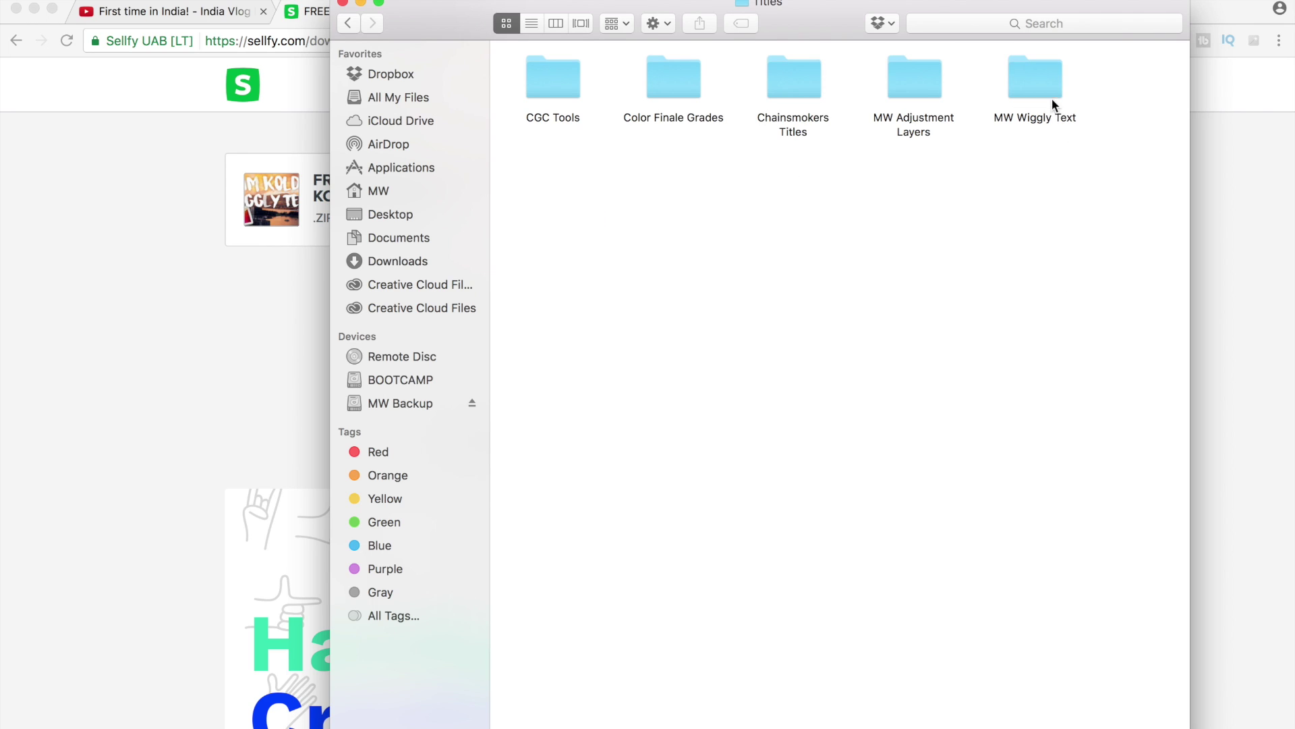
double_click(1023, 76)
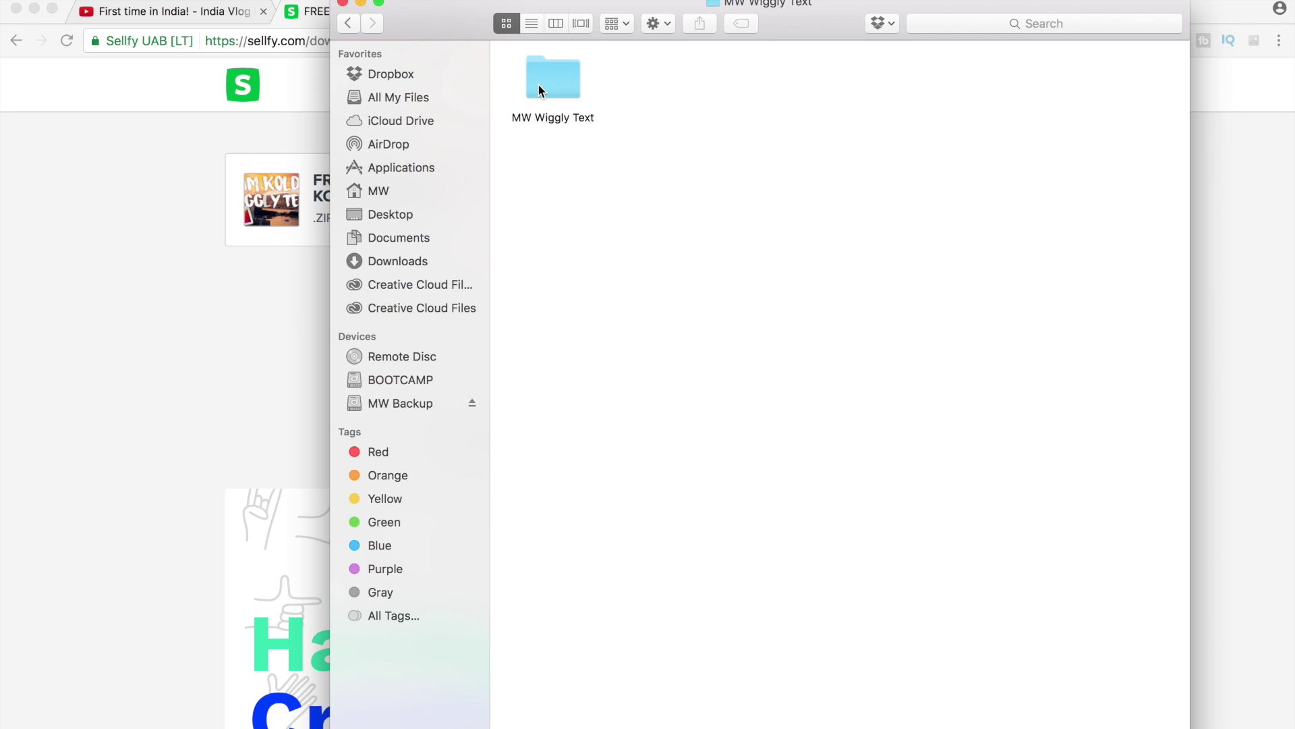
Step: Return to Motion Templates and check the Transitions folder's Get Info details
left_click(348, 24)
left_click(347, 24)
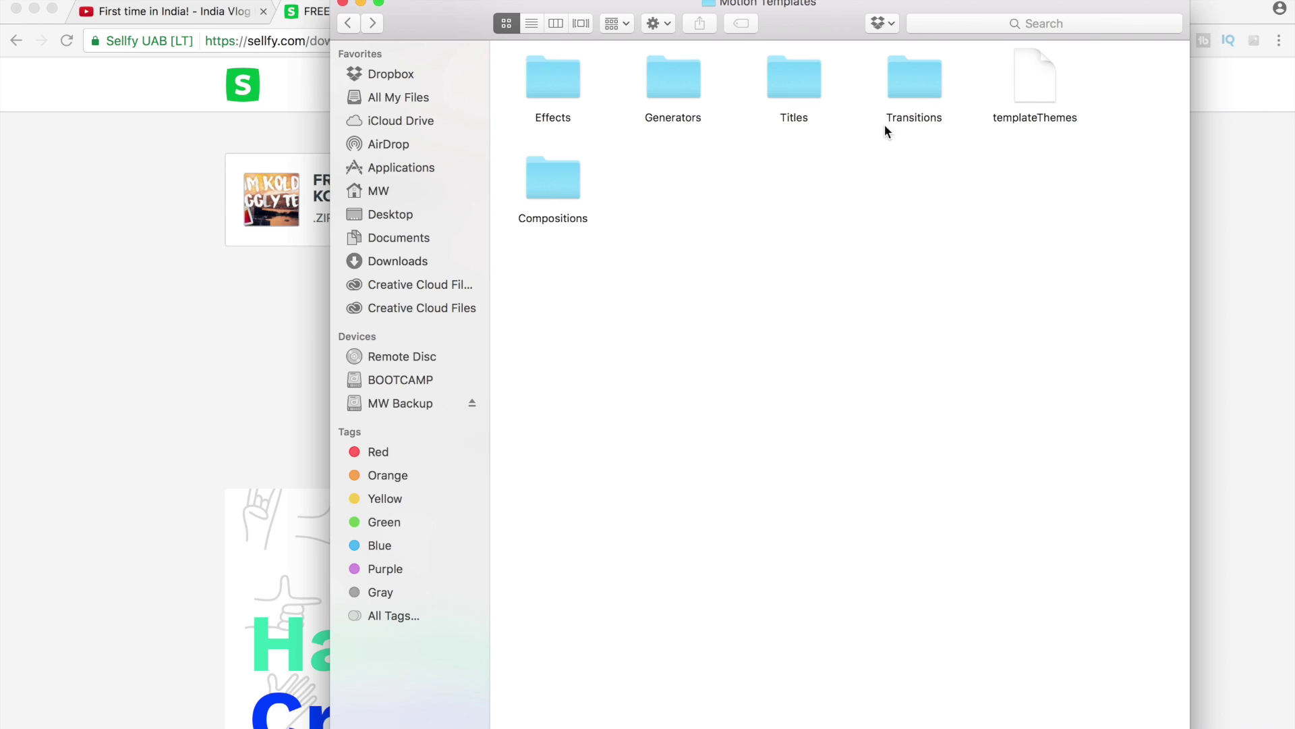
right_click(920, 89)
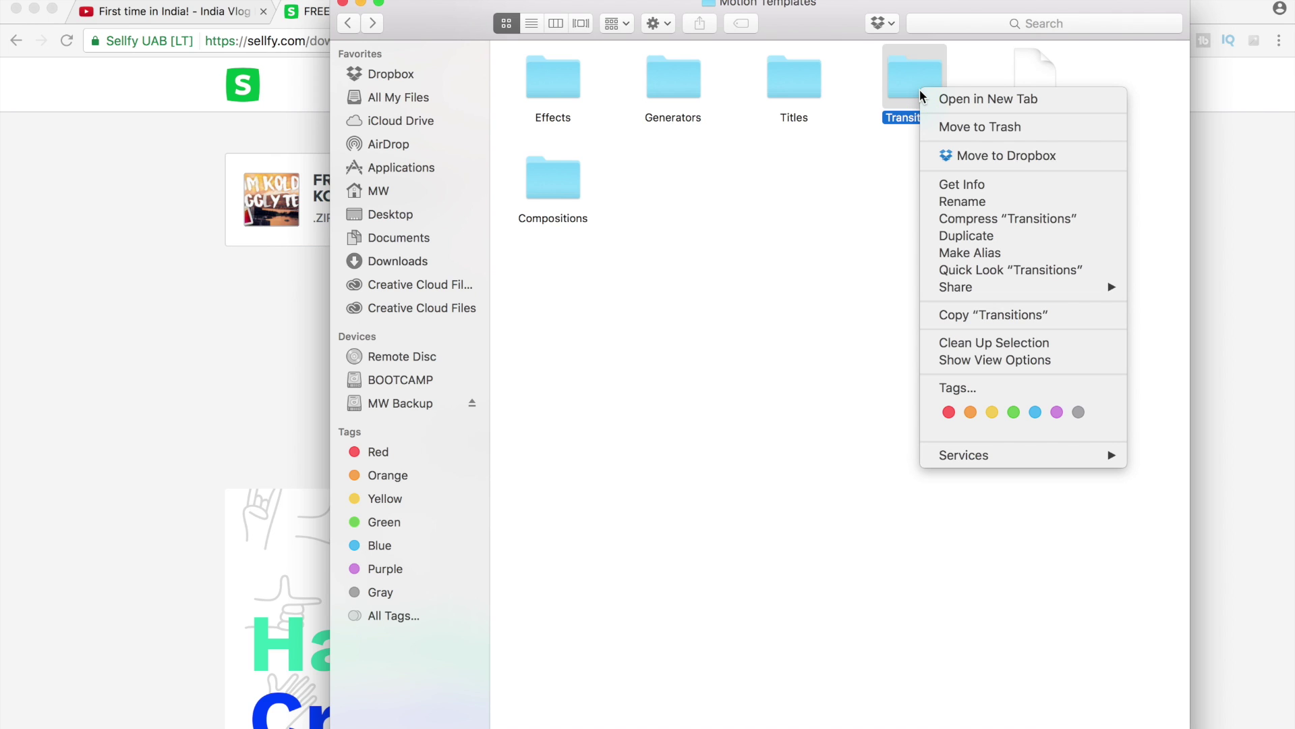
left_click(945, 184)
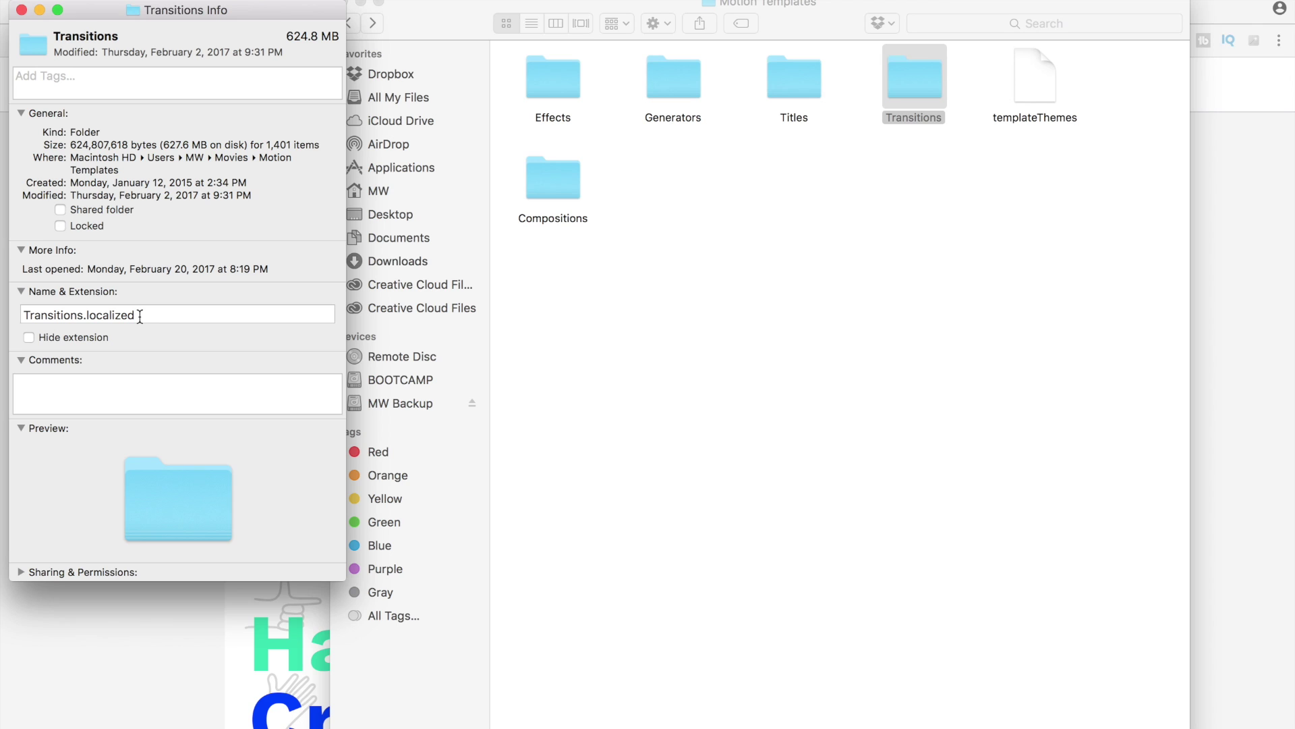
left_click(21, 10)
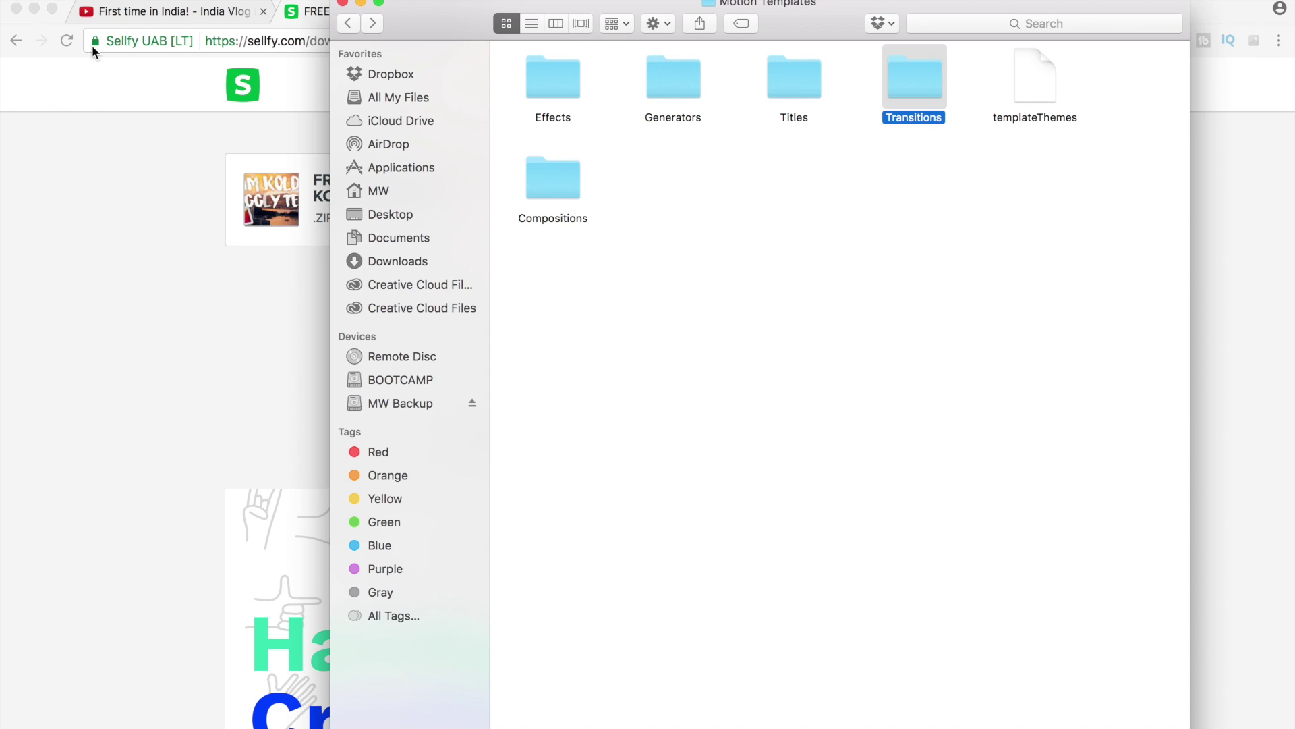
Step: Close the Finder window and launch Final Cut Pro
left_click(774, 337)
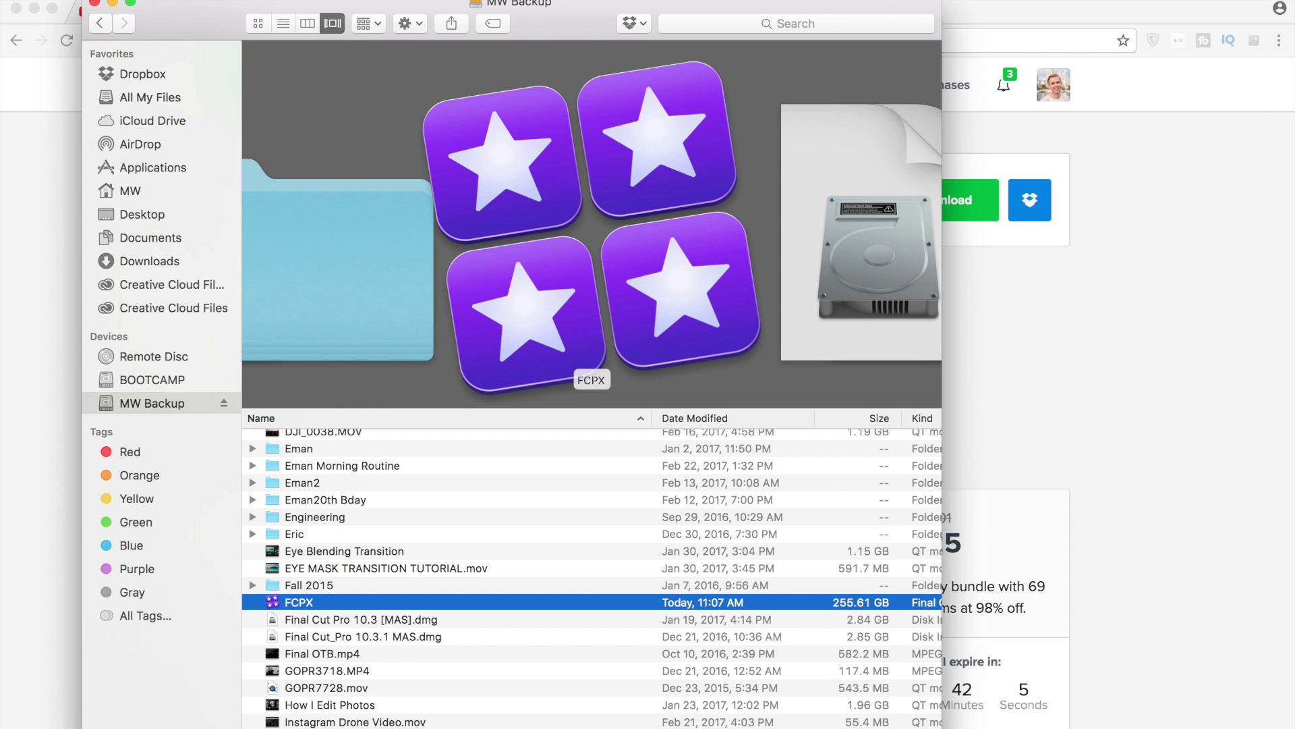
key("super+w")
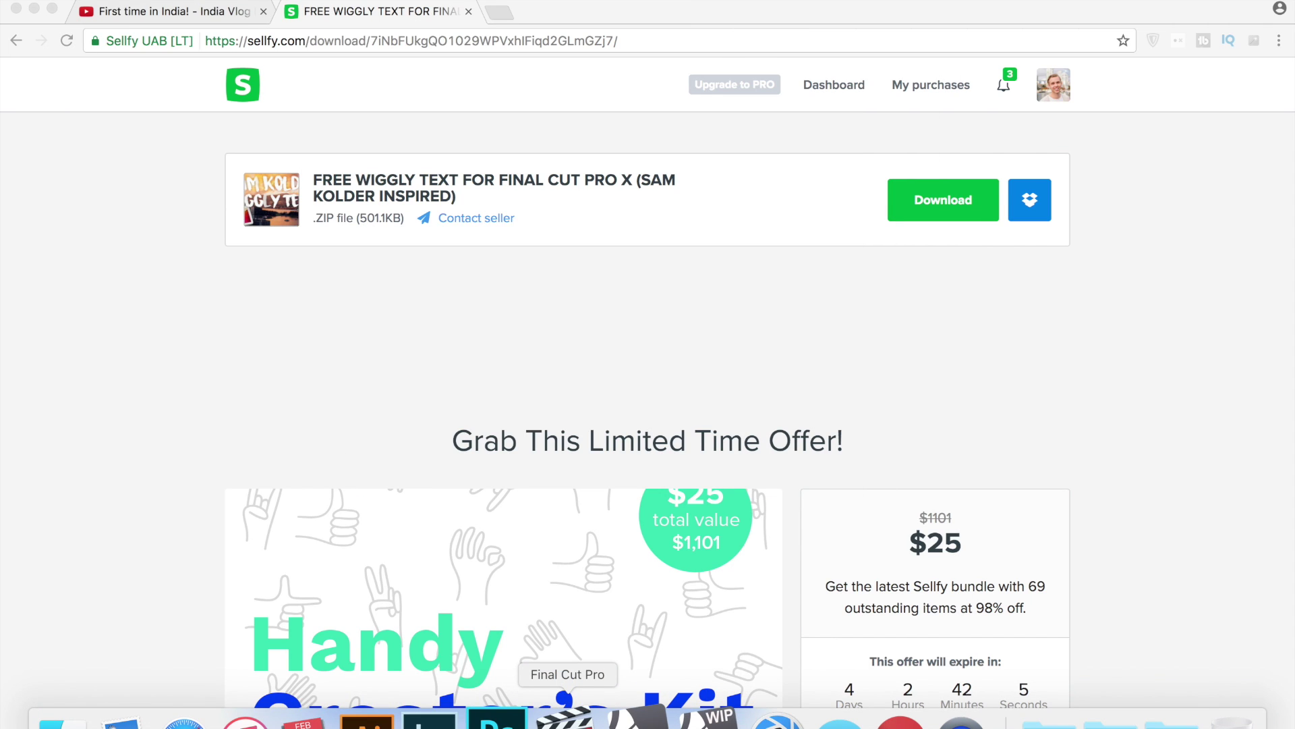
left_click(573, 716)
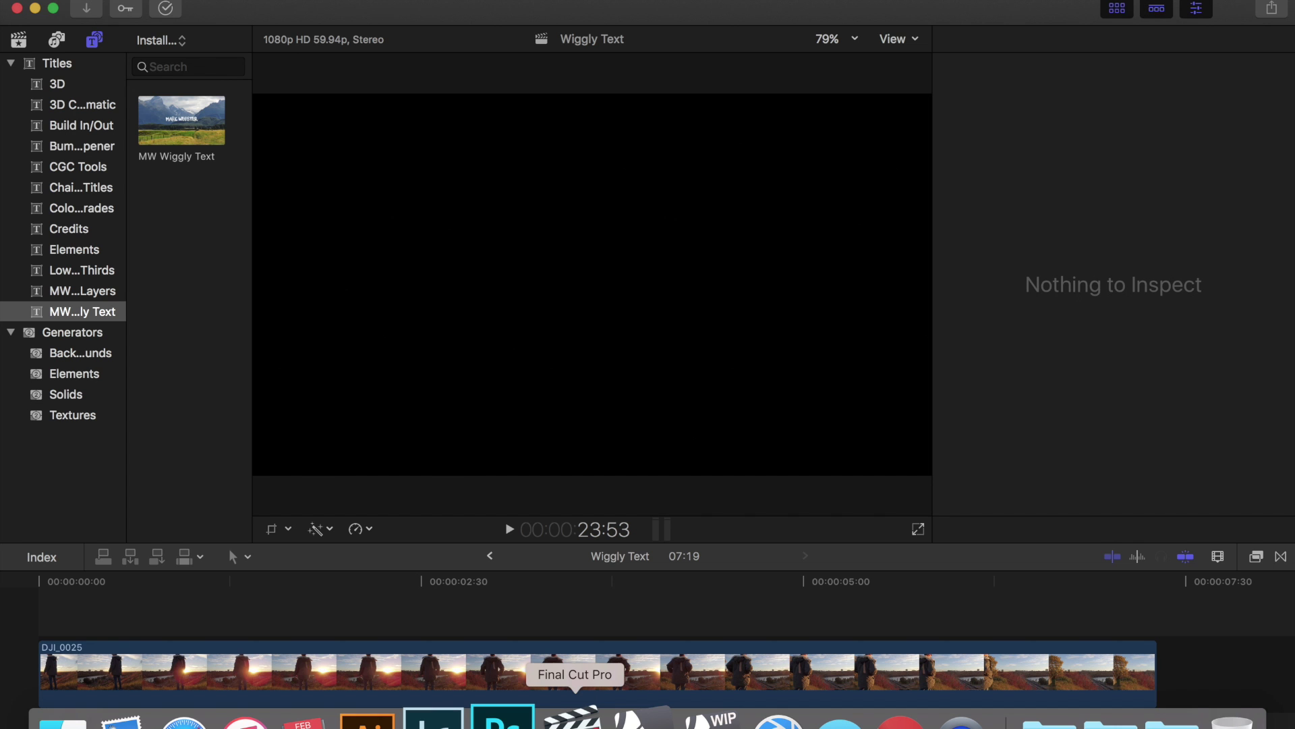
left_click(41, 607)
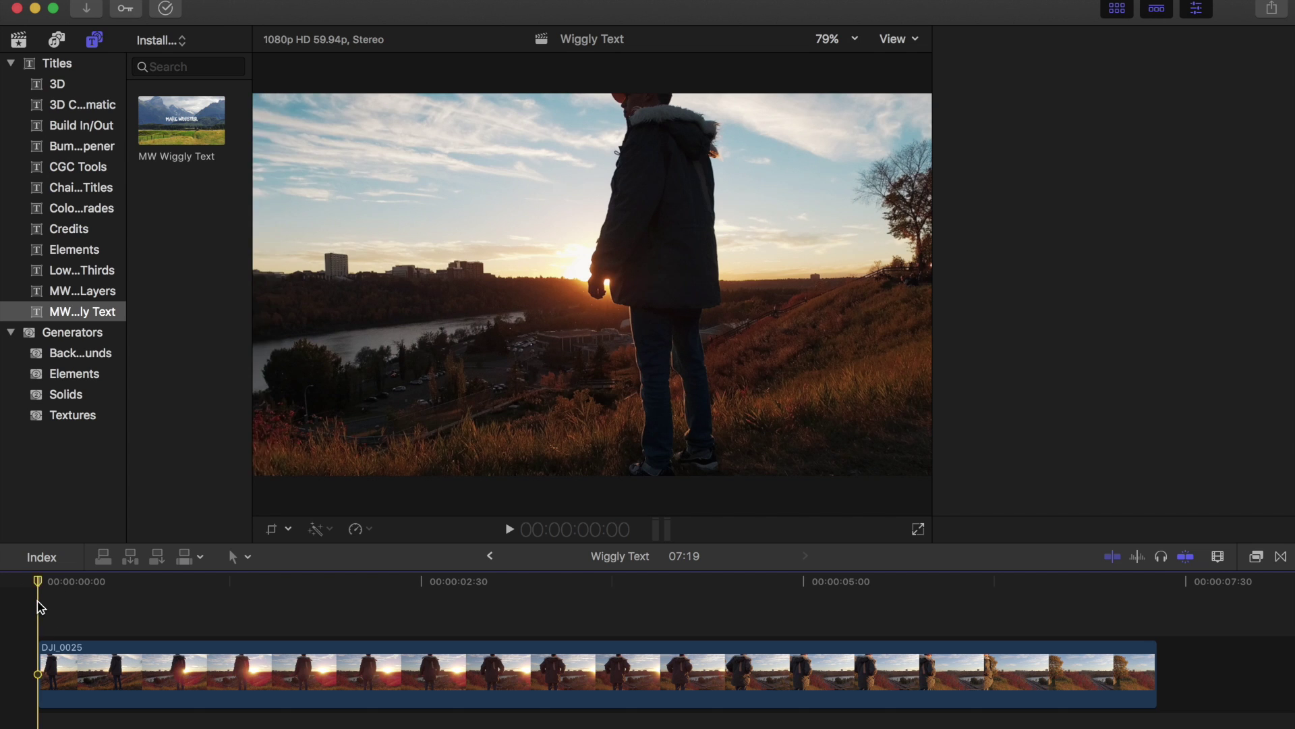
key("space")
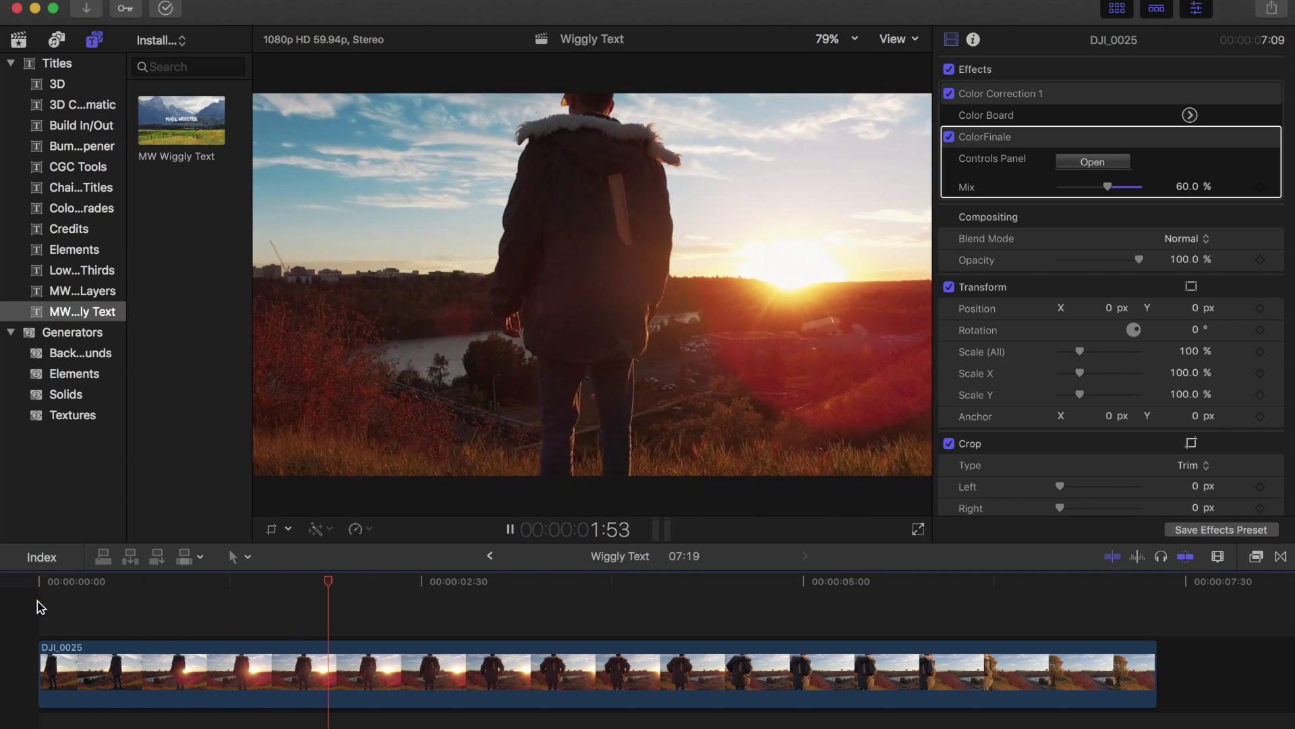
key("space")
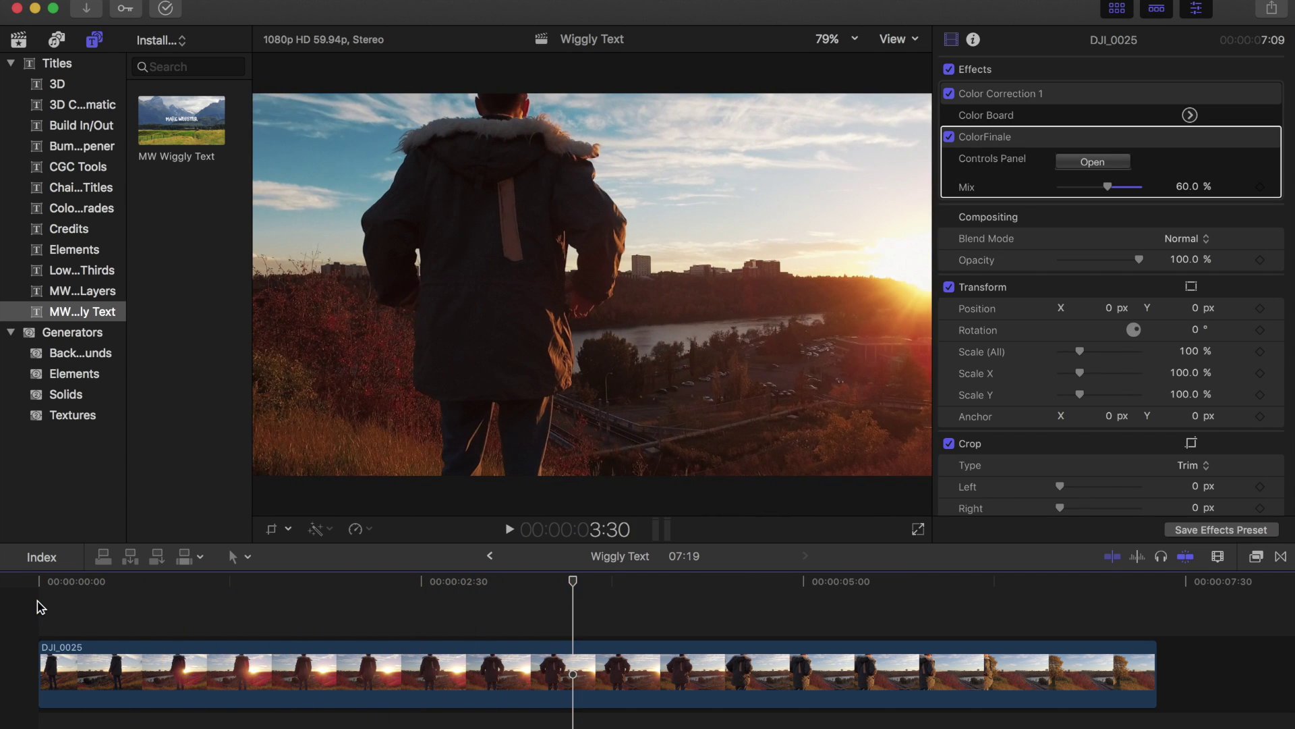
left_click(37, 607)
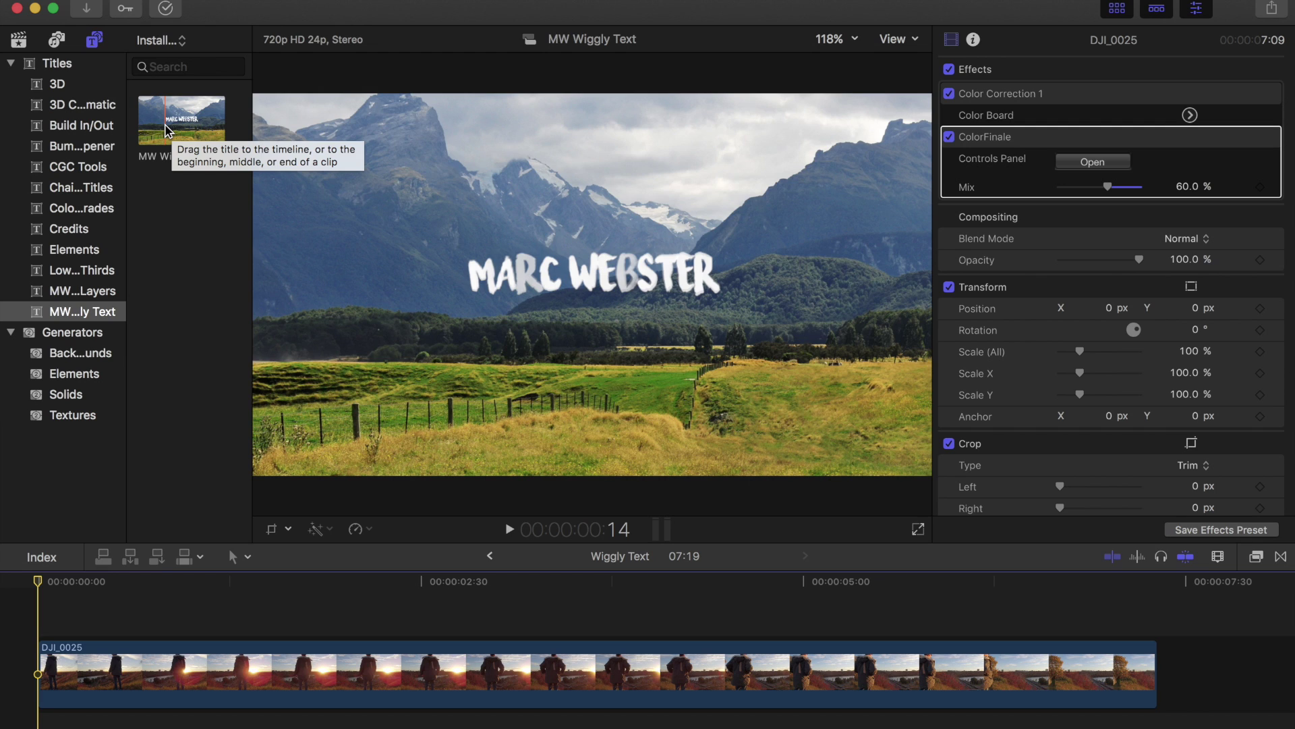
Step: Add the MW Wiggly Text title above DJI_0025 and lengthen it to 5:00
left_click_drag(167, 130, 68, 621)
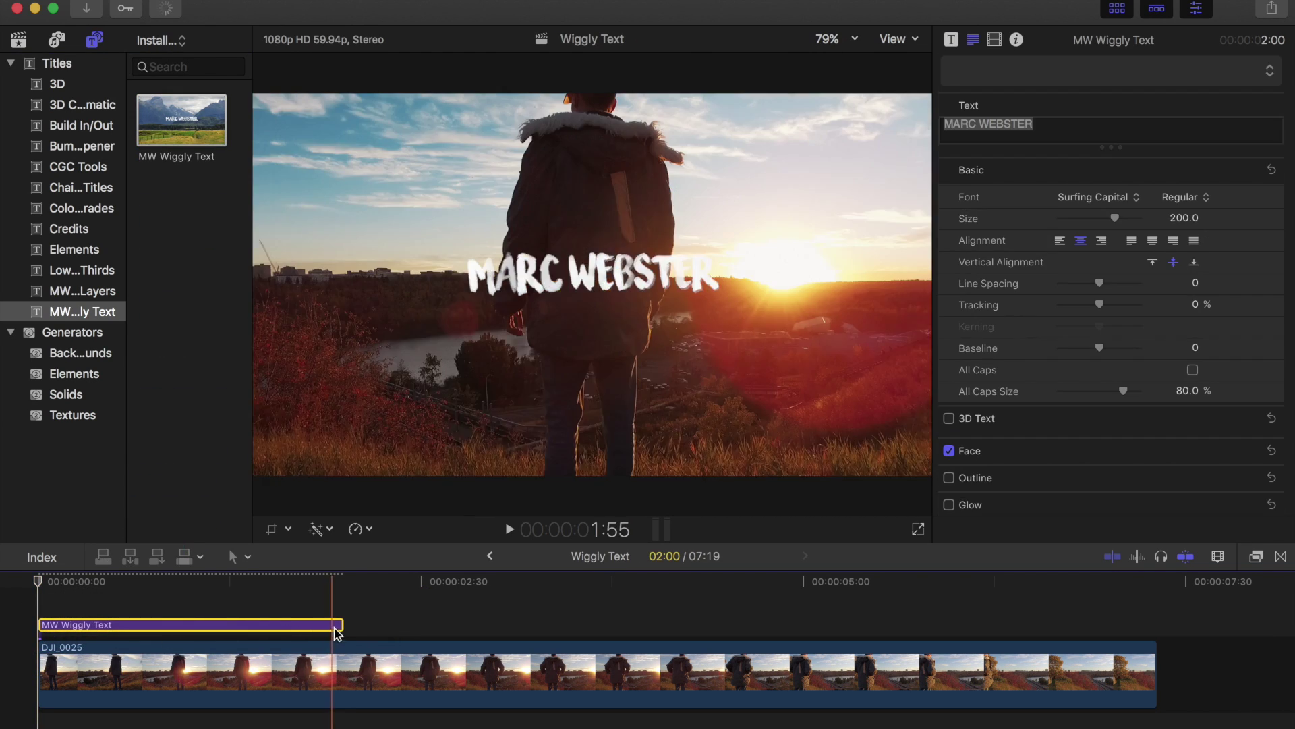
left_click_drag(341, 624, 802, 618)
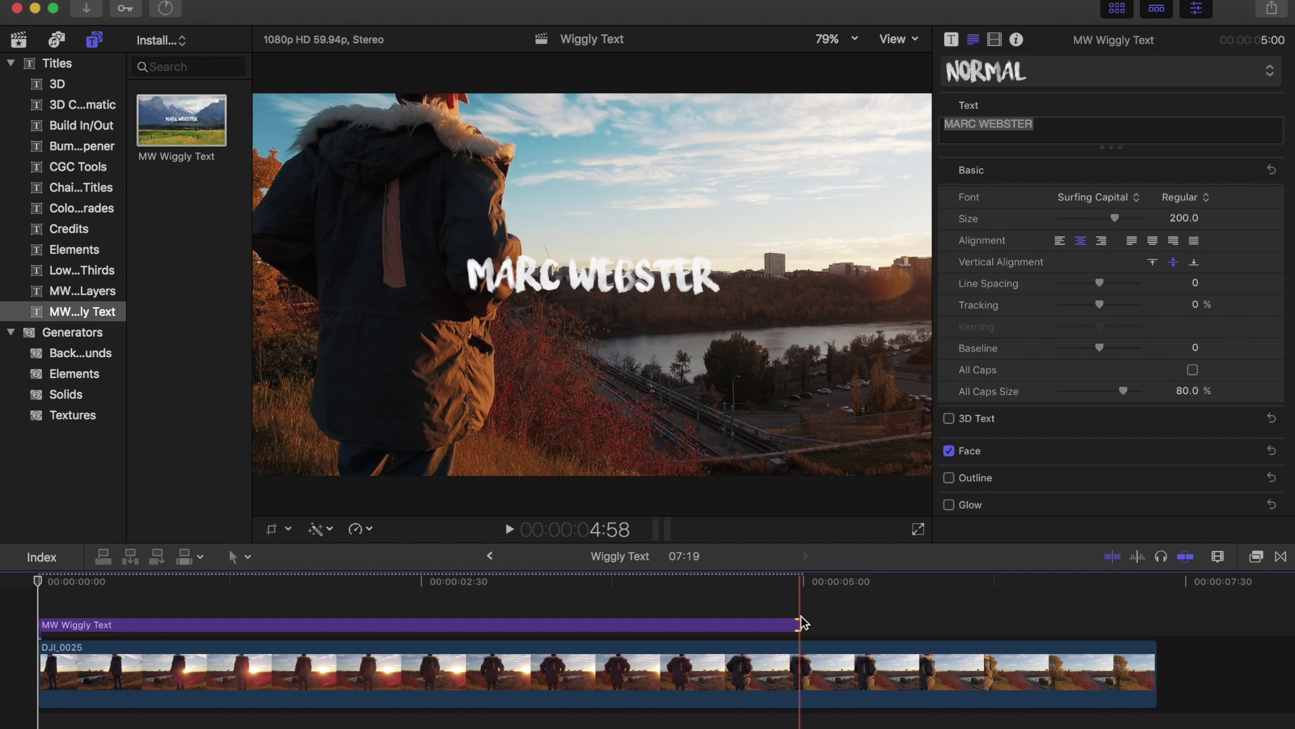
left_click(746, 625)
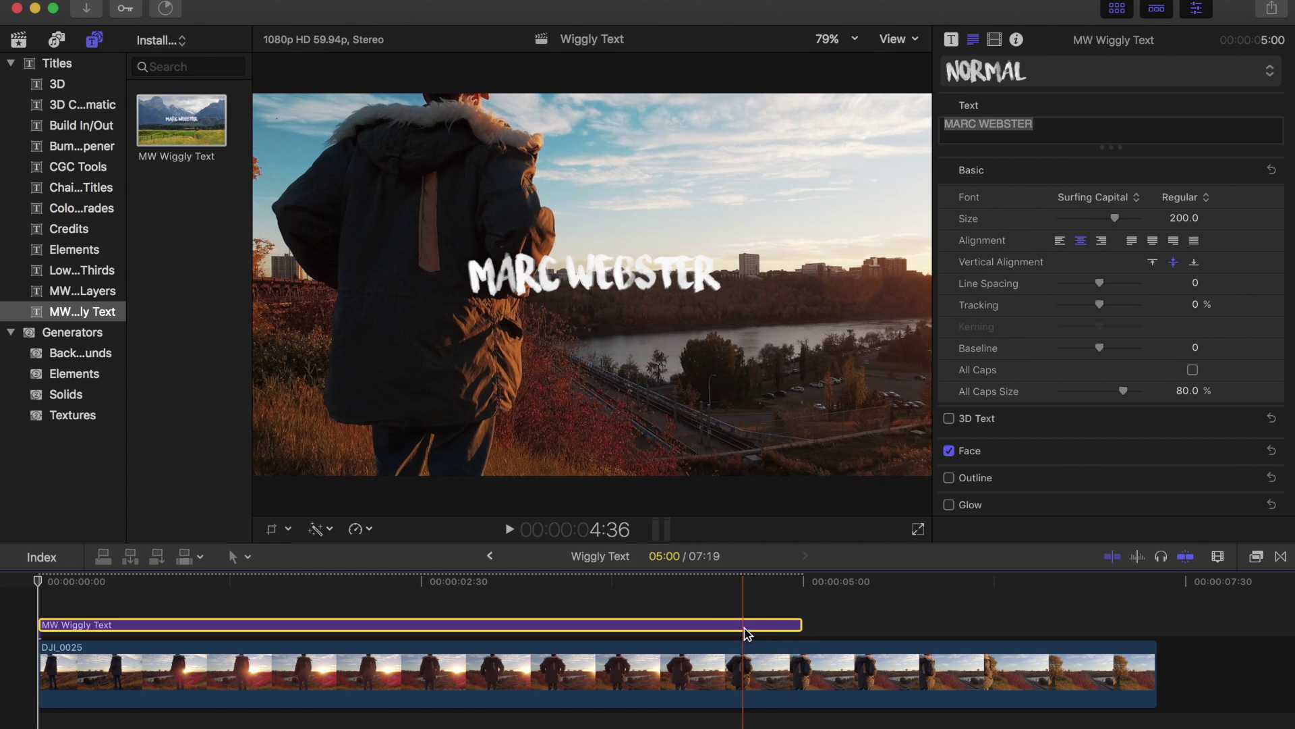
key("Home")
left_click(1181, 218)
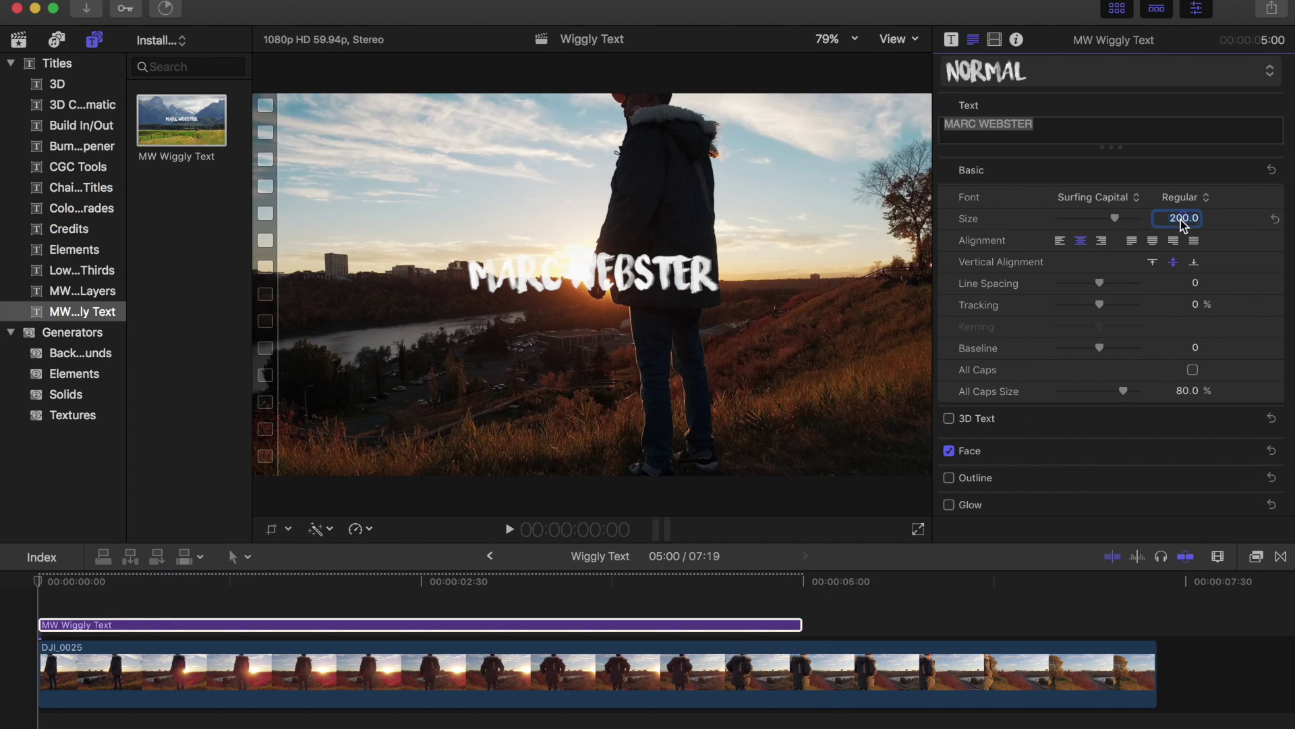
type("300")
key("Return")
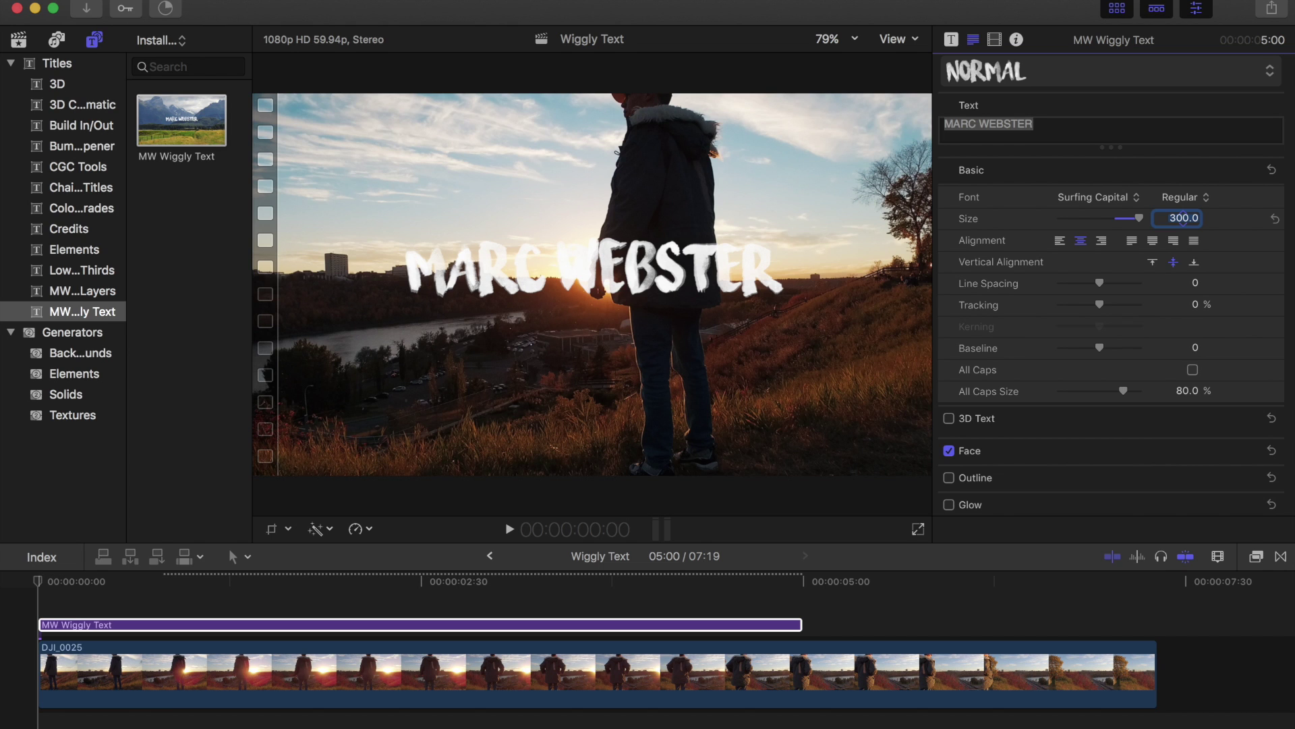
key("space")
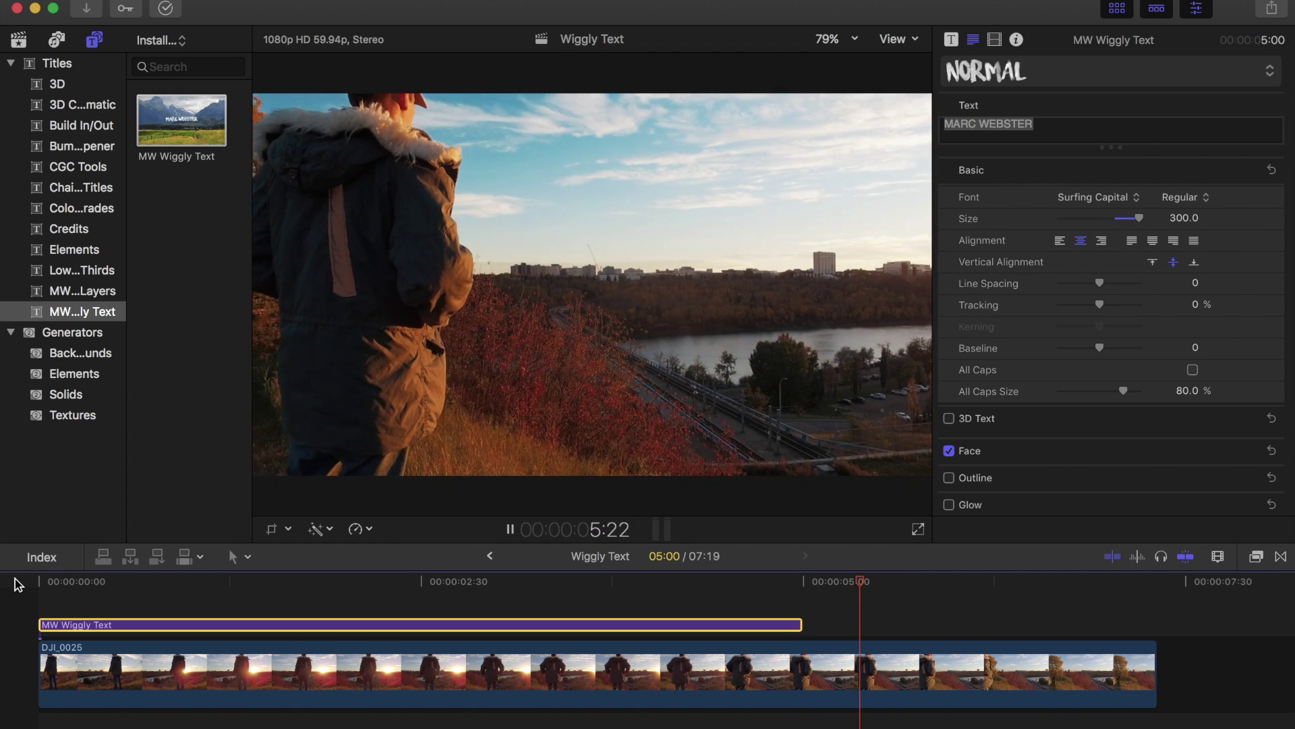
left_click(26, 584)
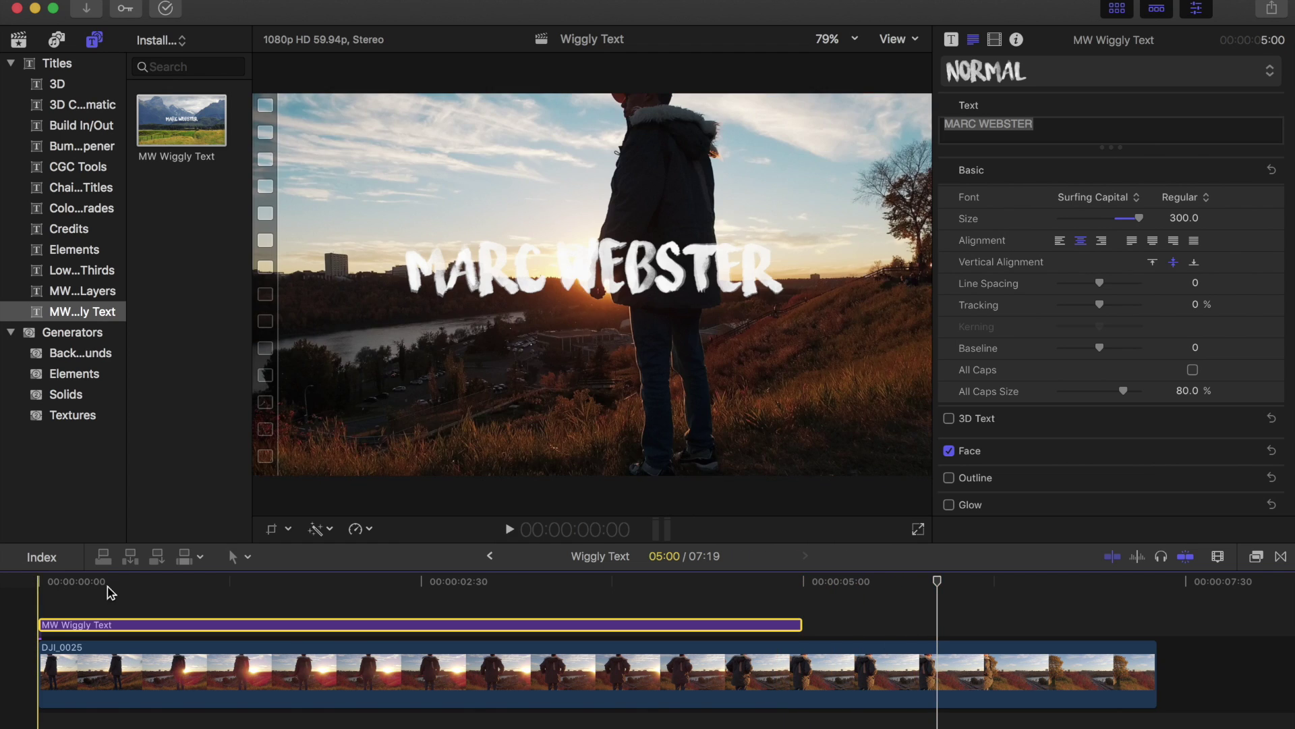
Step: Disable the DJI_0025 footage with V and preview the title alone over black
left_click(357, 677)
key("v")
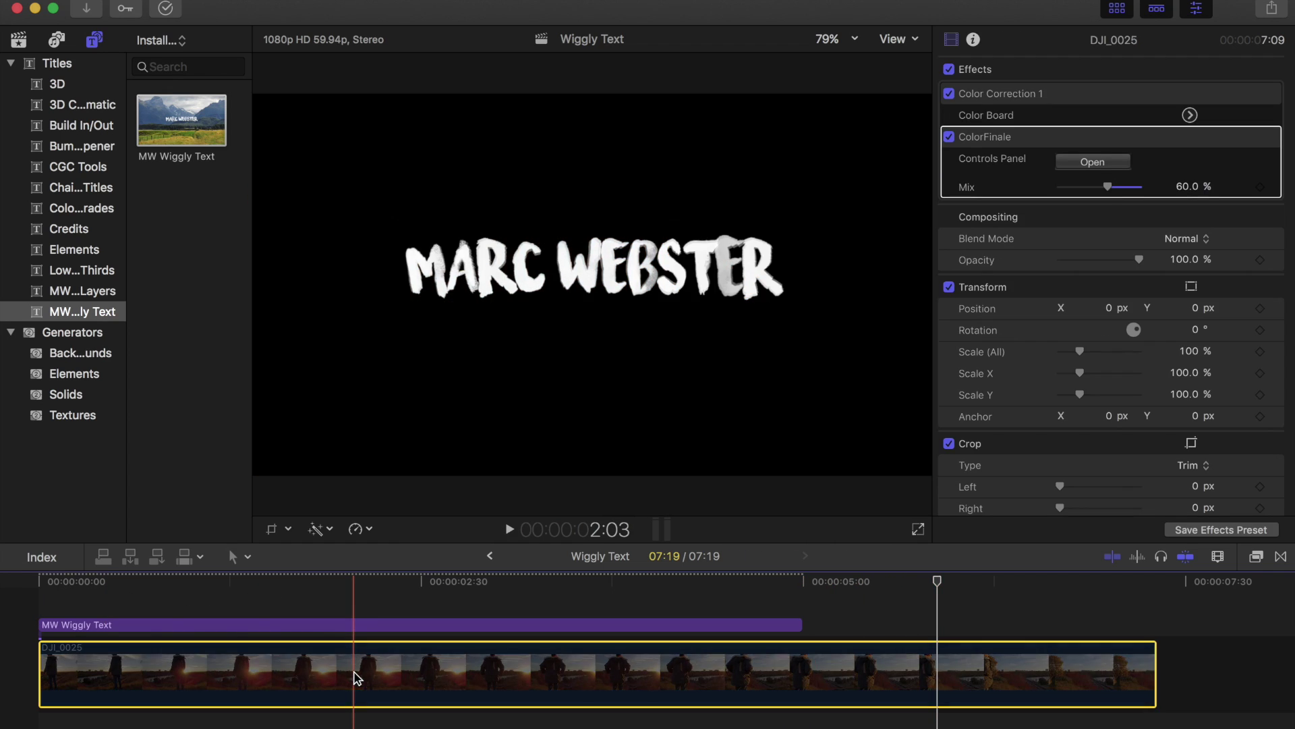
left_click(29, 594)
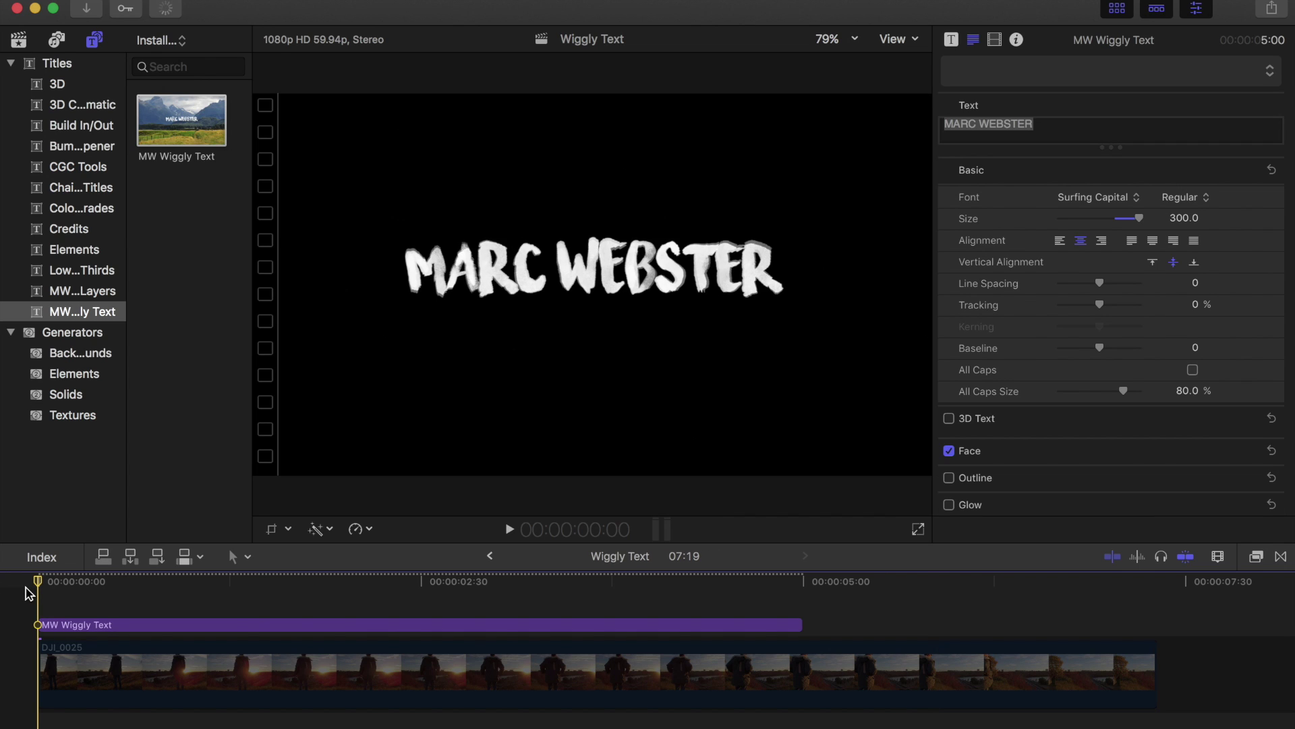
key("space")
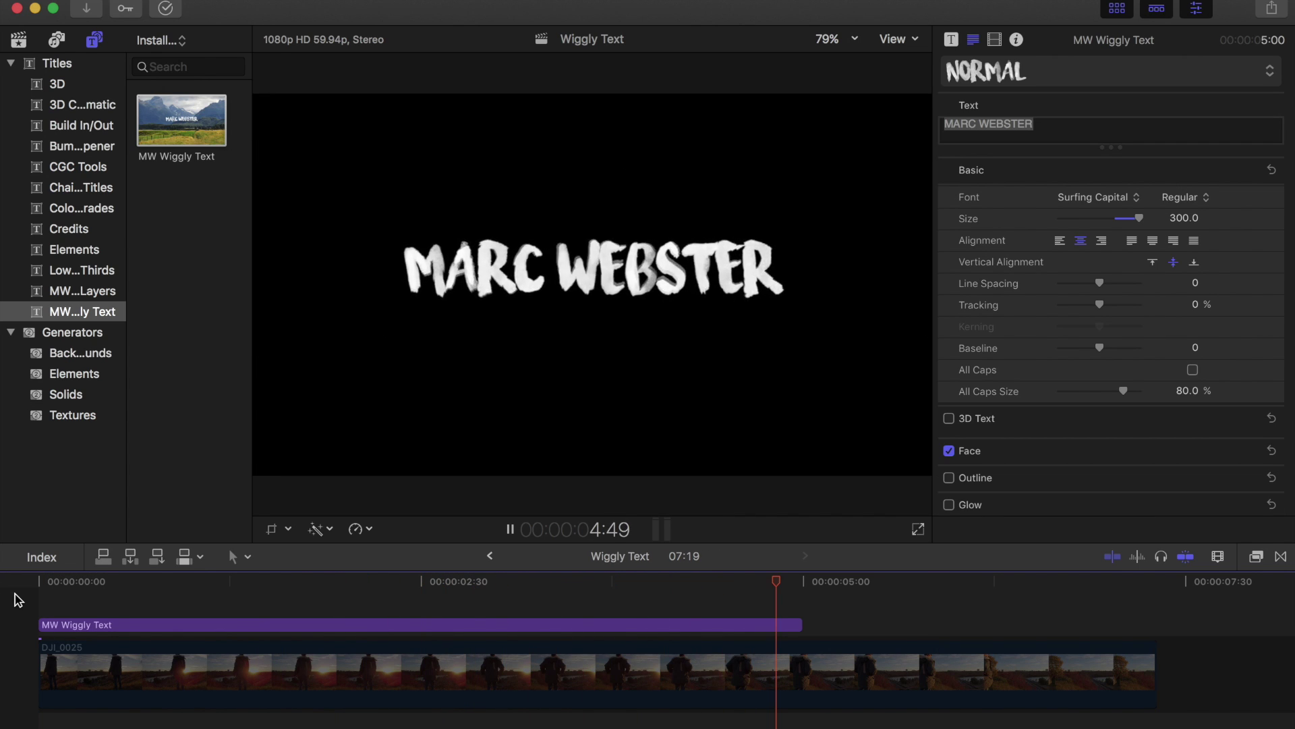
key("space")
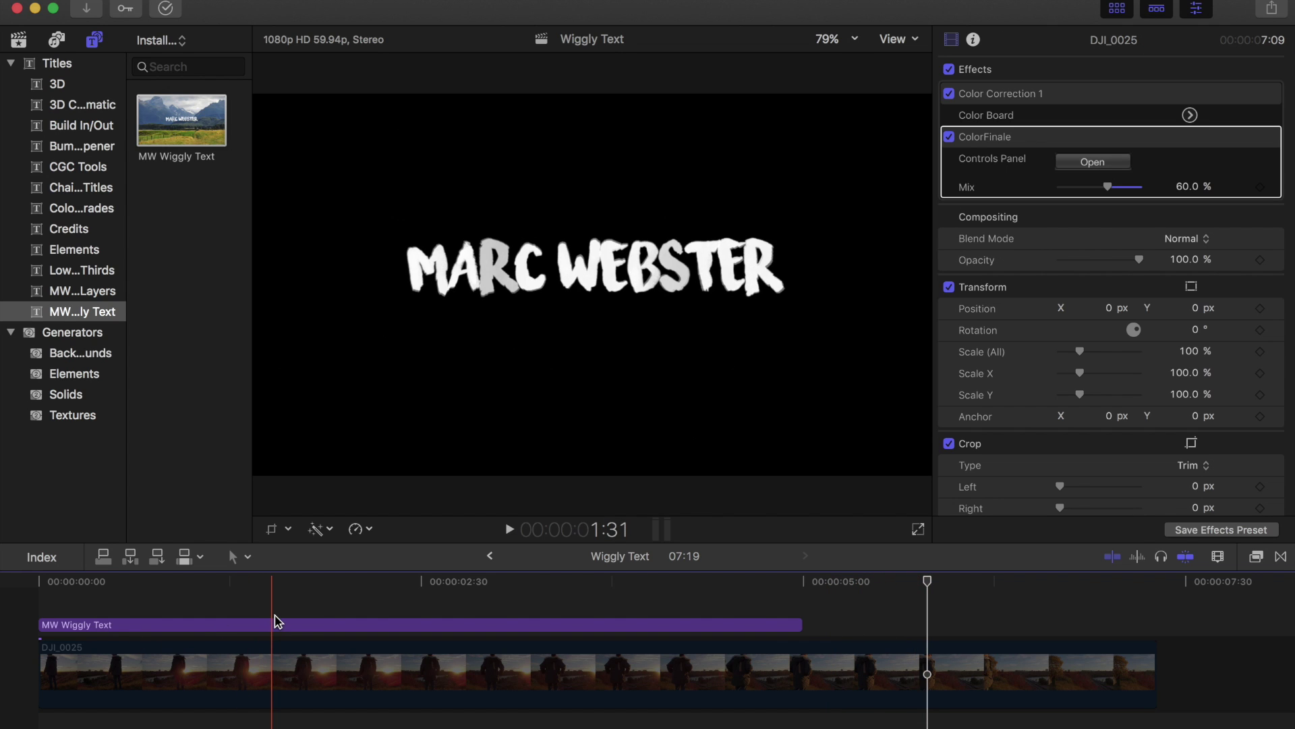
left_click(928, 582)
left_click_drag(929, 582, 370, 581)
Step: Turn the title clip into a compound clip named Wiggly Text Clip 1
left_click(411, 626)
right_click(410, 631)
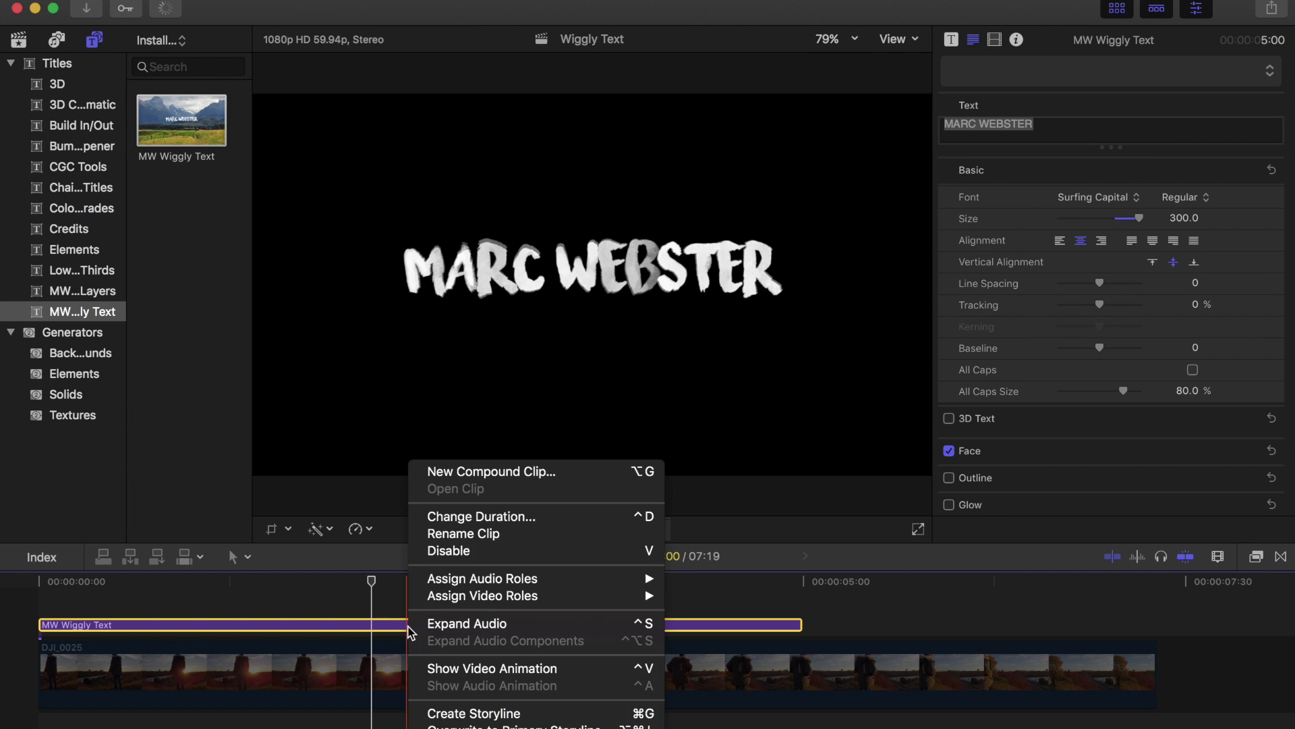
left_click(514, 477)
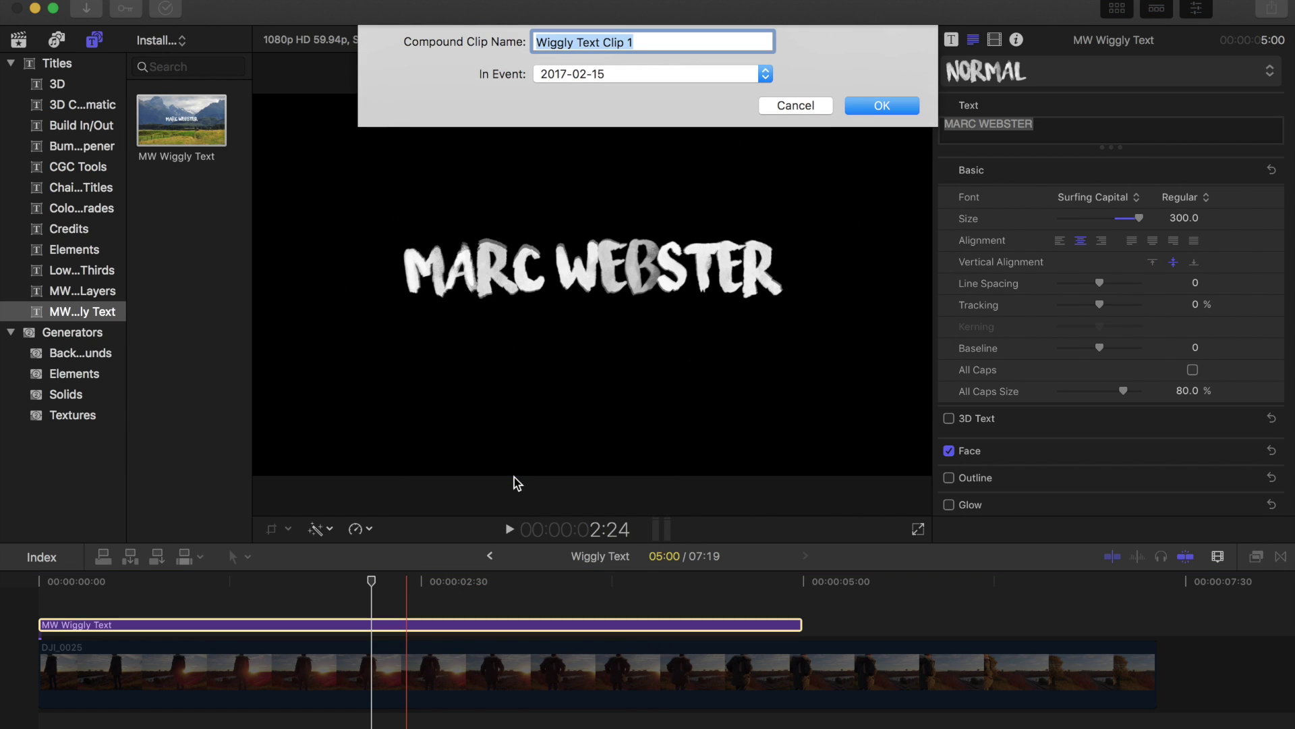
left_click(891, 107)
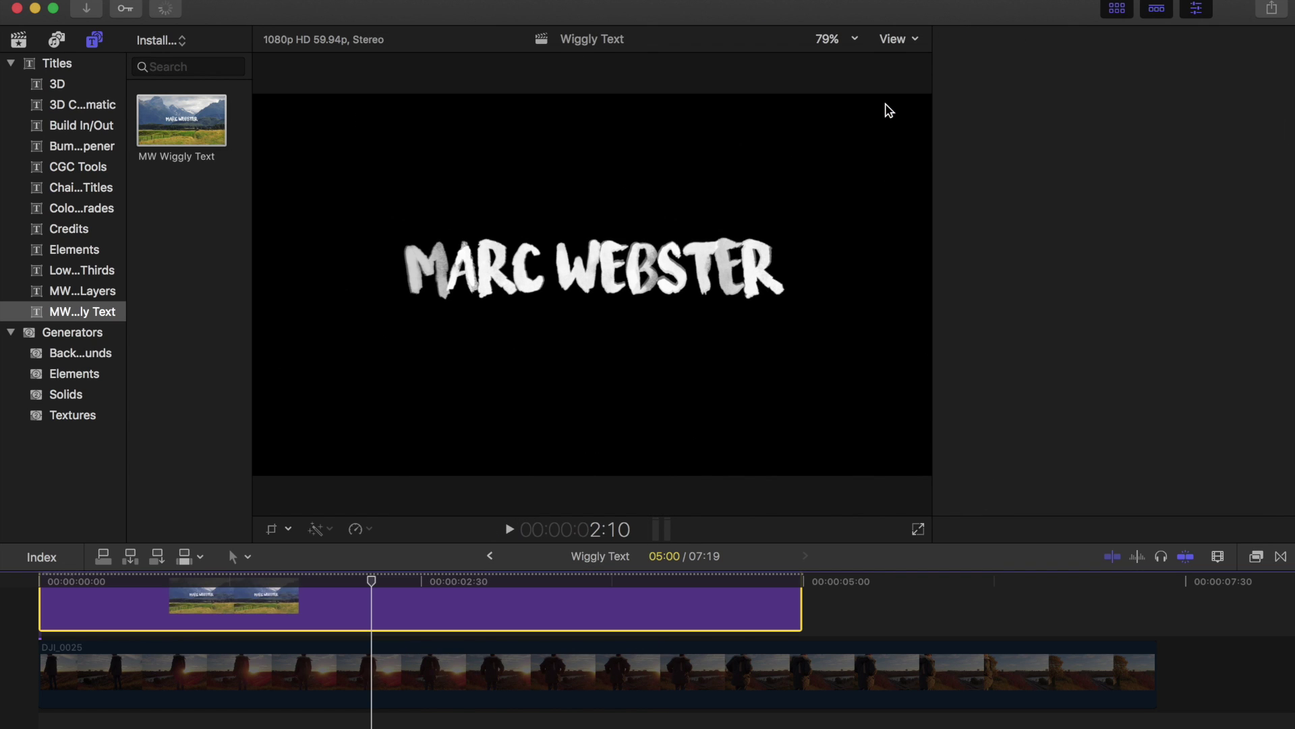
key("super+4")
Step: Retime Wiggly Text Clip 1, trying a faster speed before settling on Slow (61%) at 8:10
key("ctrl+v")
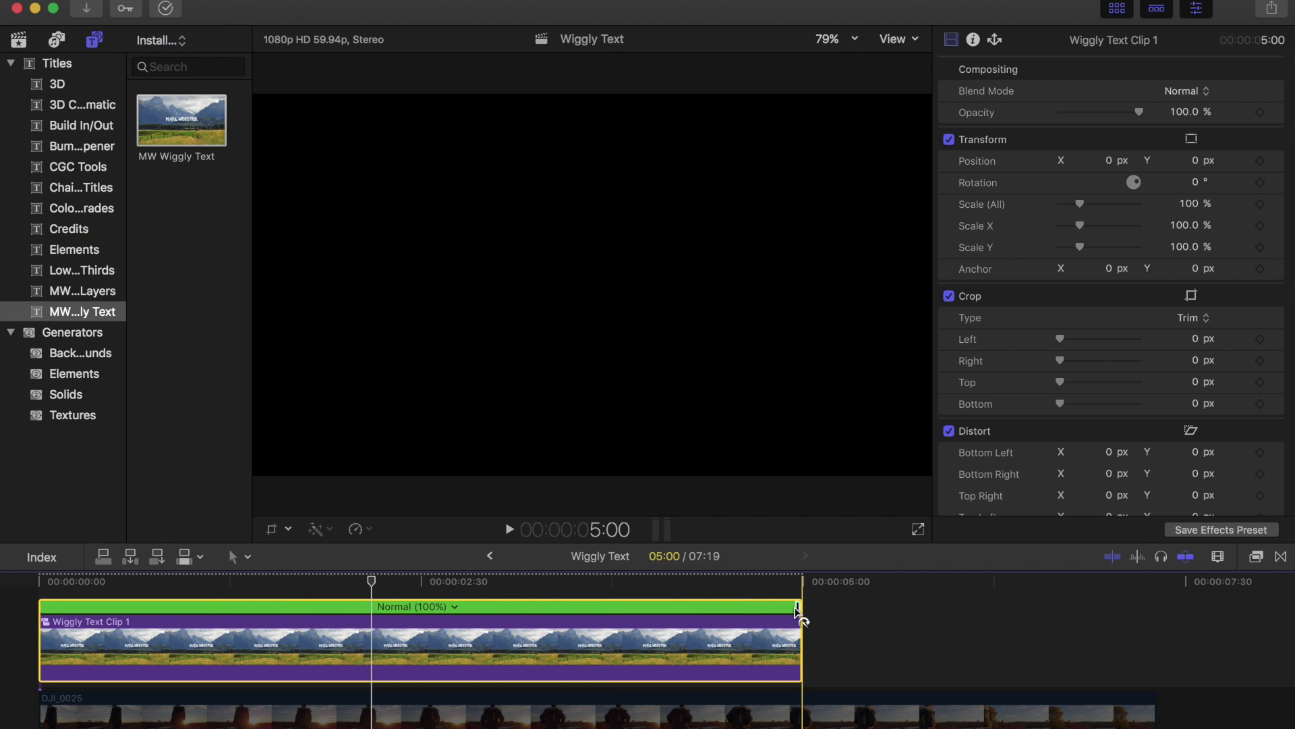
left_click_drag(798, 611, 415, 615)
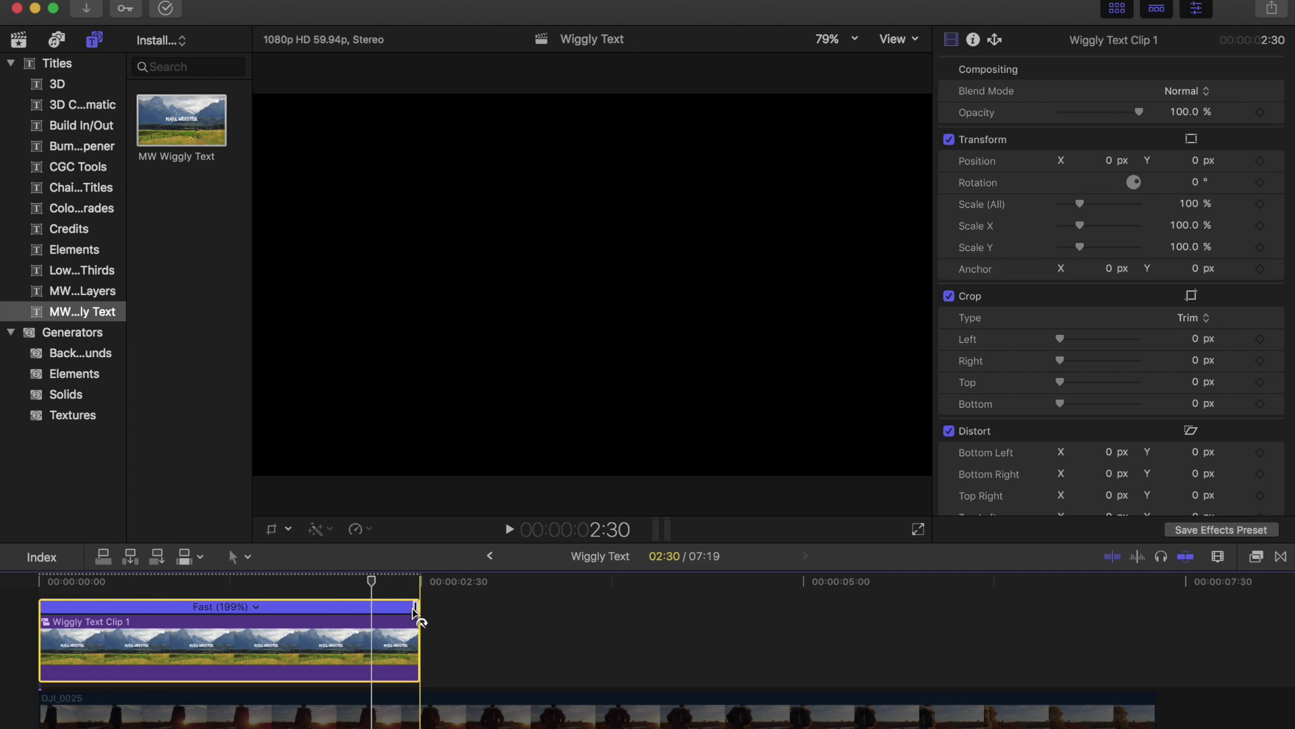
key("space")
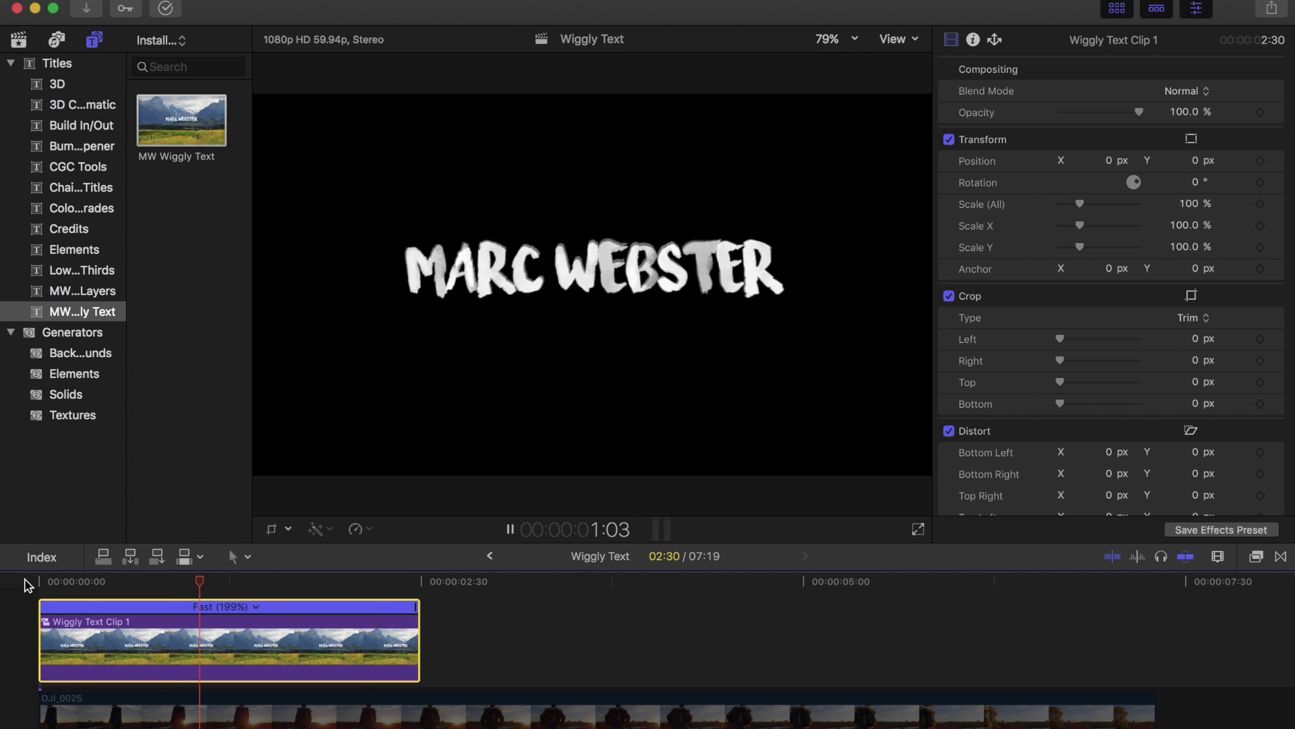
key("space")
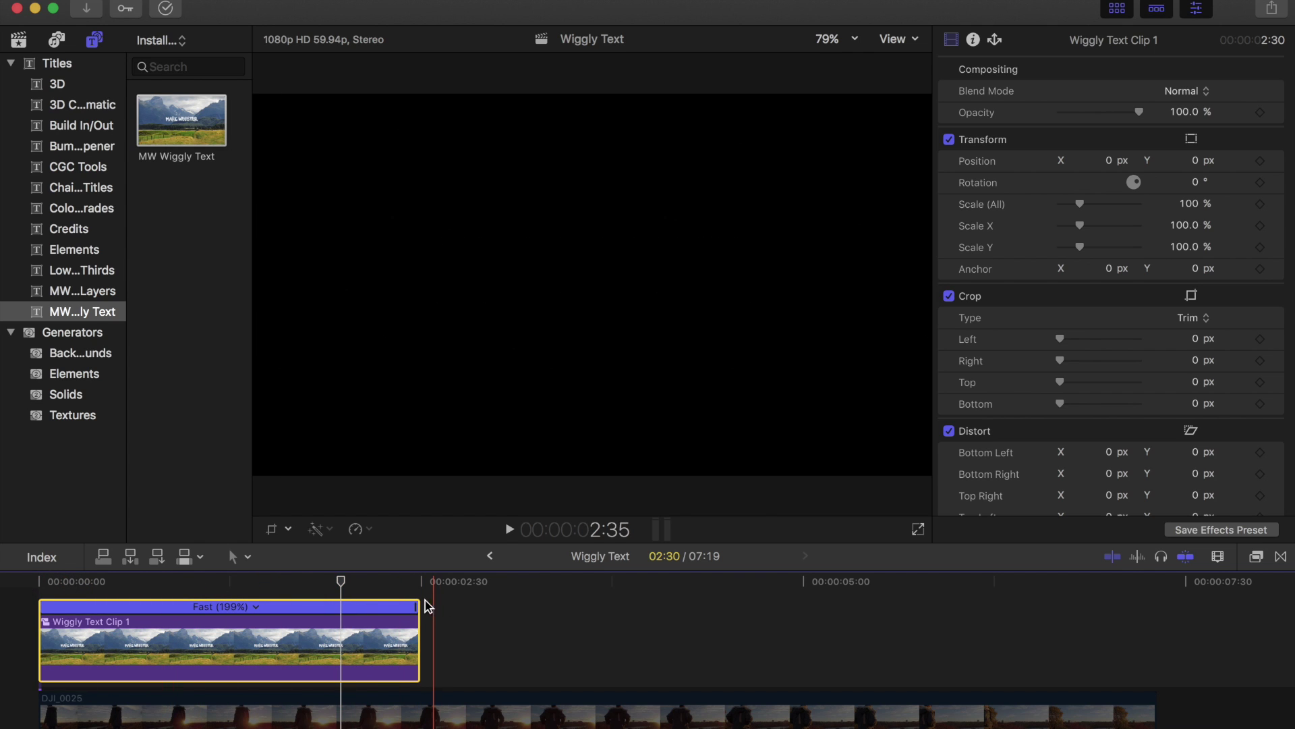
left_click_drag(418, 608, 1284, 655)
left_click(30, 592)
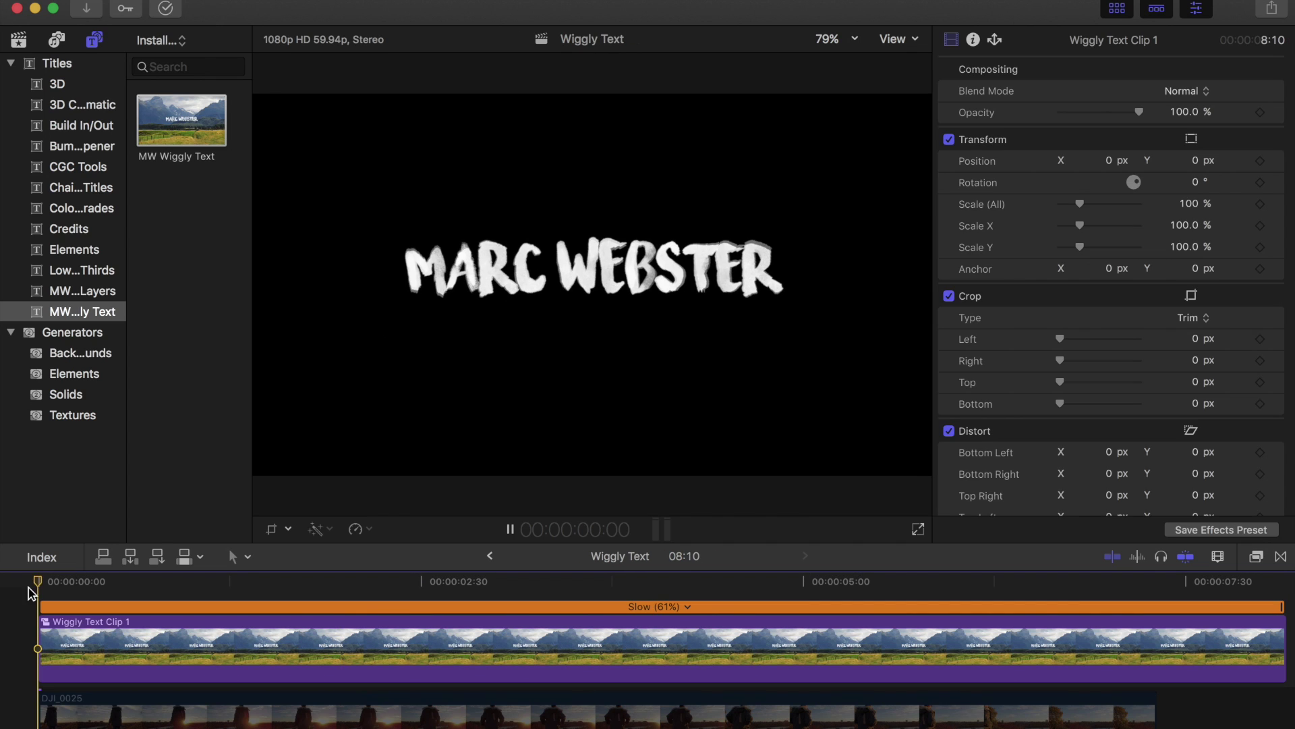
key("space")
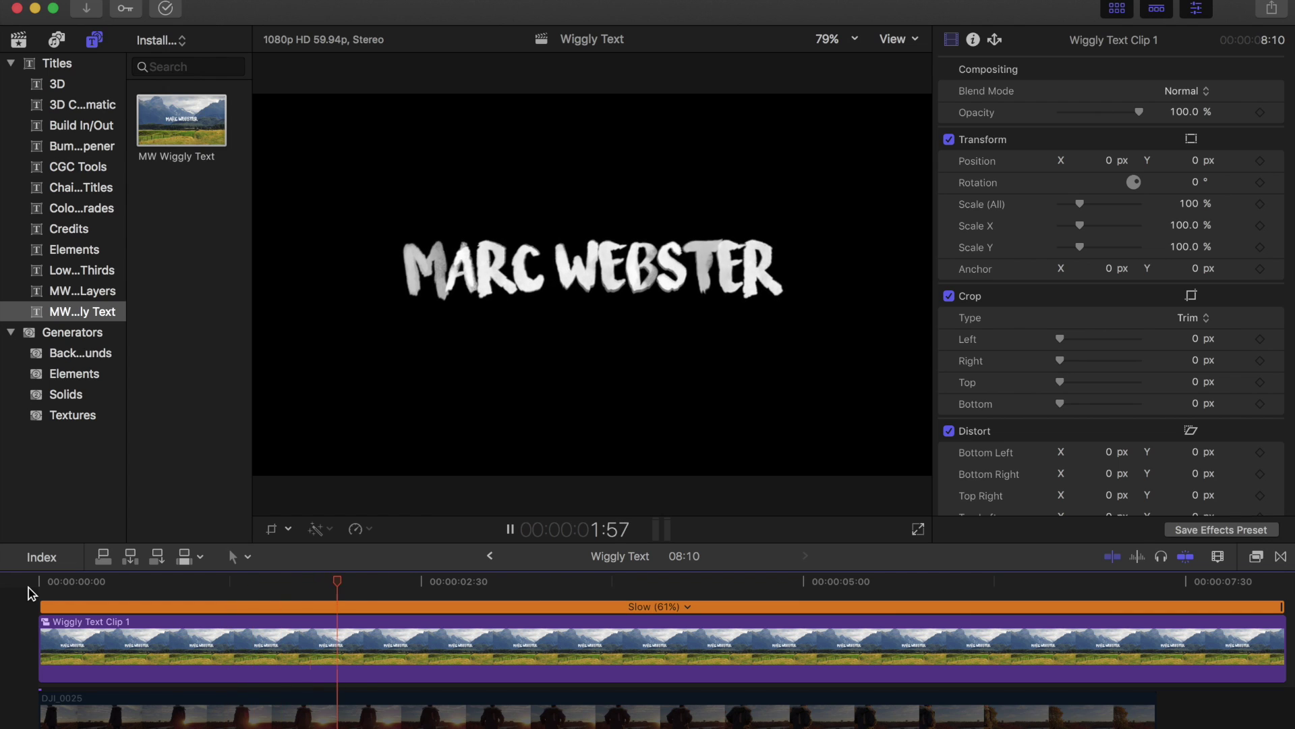
key("space")
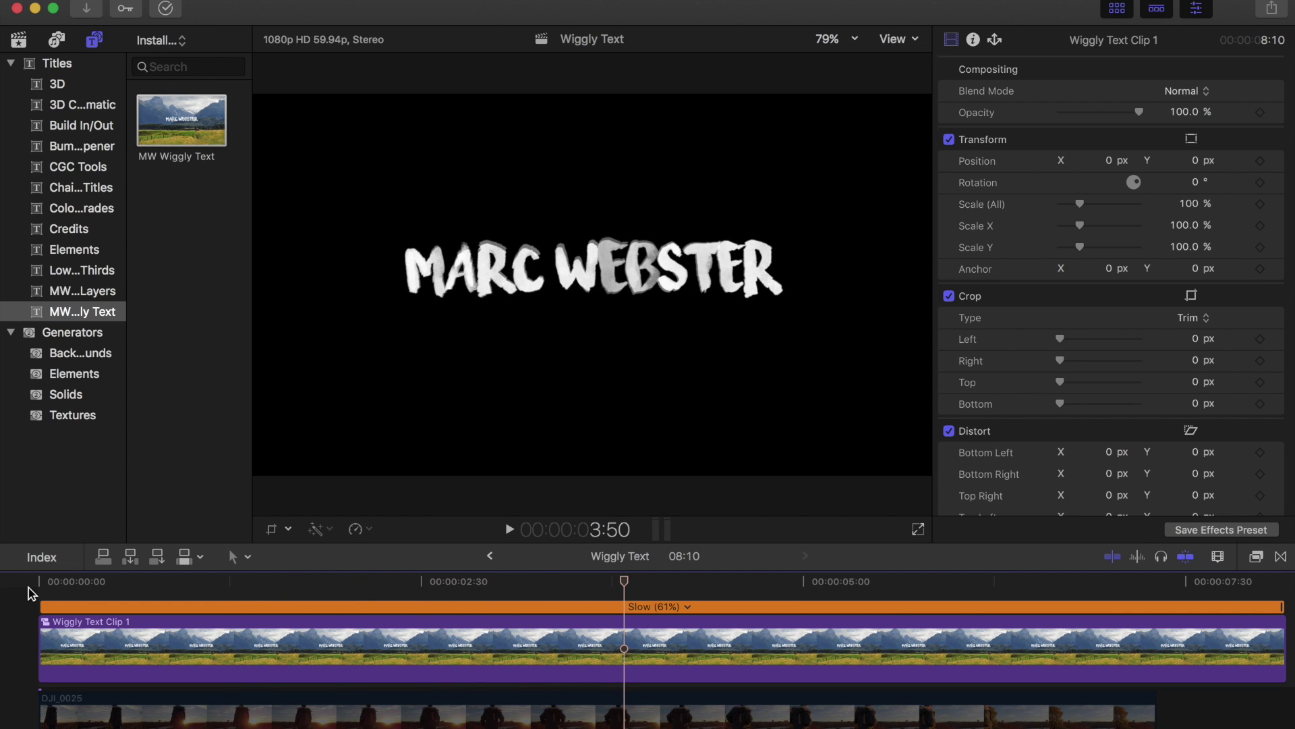